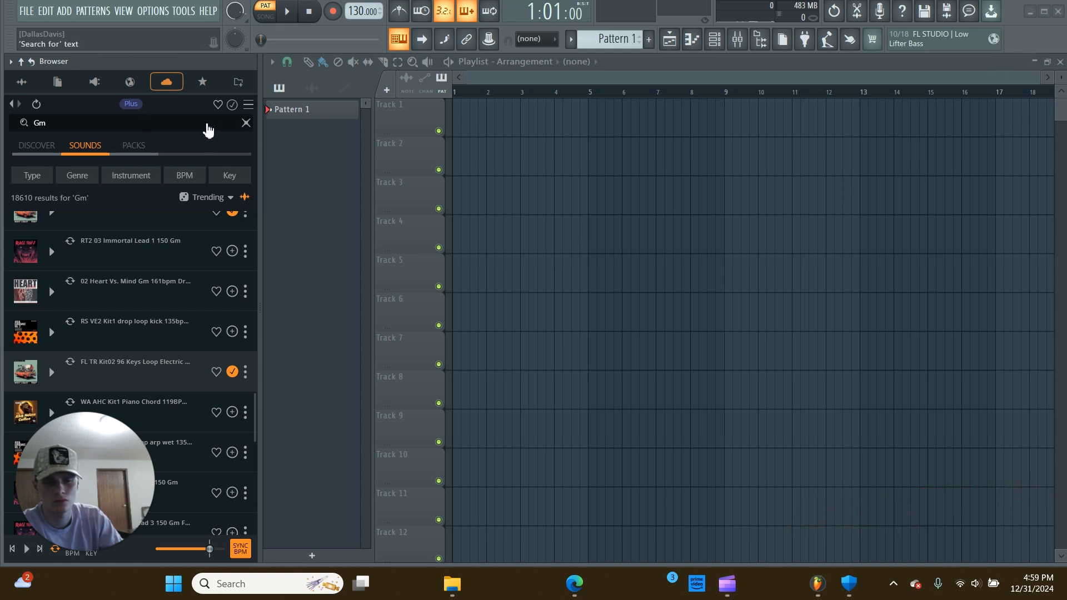
- Clear the sound library search, and switch to File Explorer to list the full SPLICE SAMPLES folder without the kick search
click(246, 123)
mouse_move(430, 583)
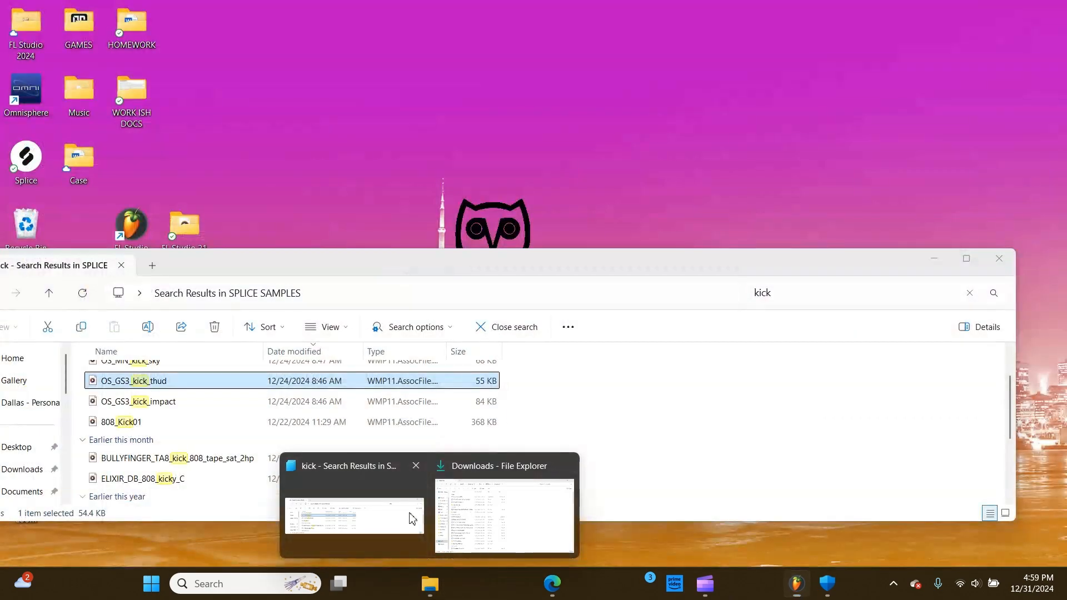
click(405, 513)
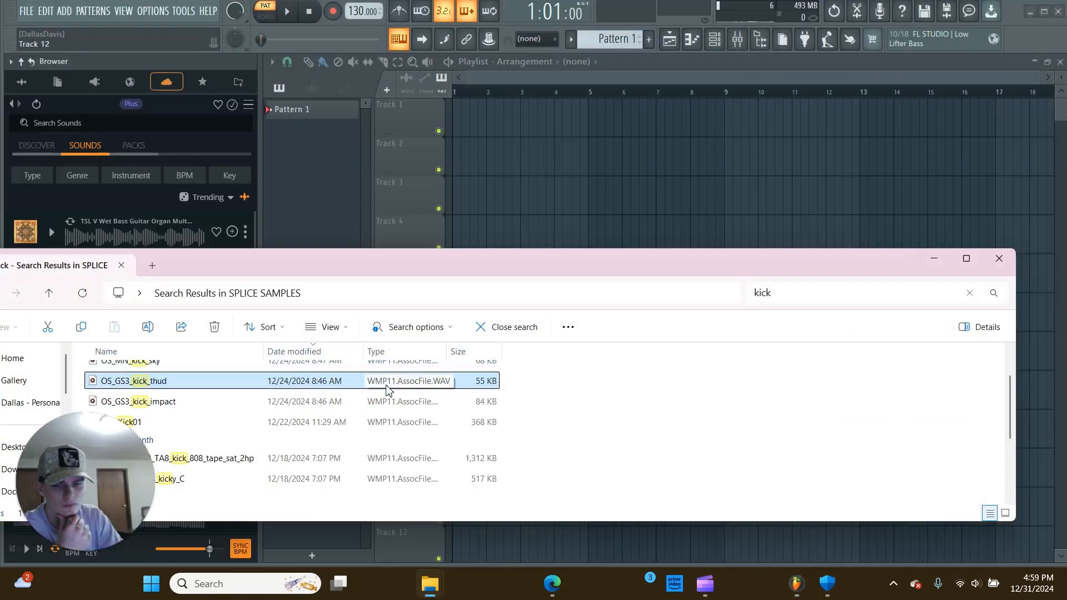
drag(576, 275, 794, 305)
scroll(483, 467, up, 2)
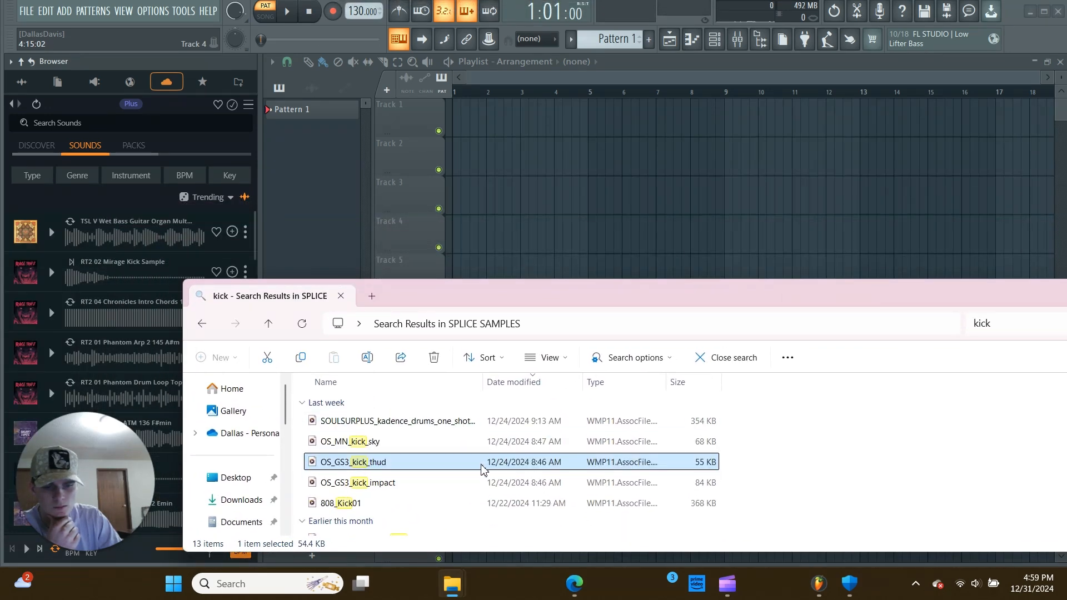
scroll(435, 429, down, 2)
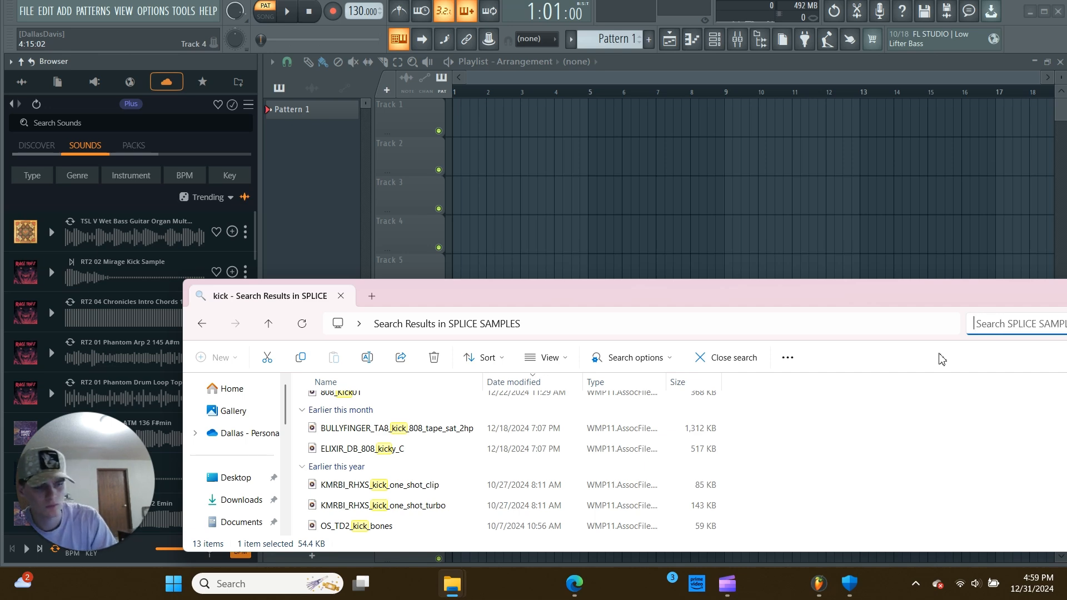
scroll(507, 401, down, 3)
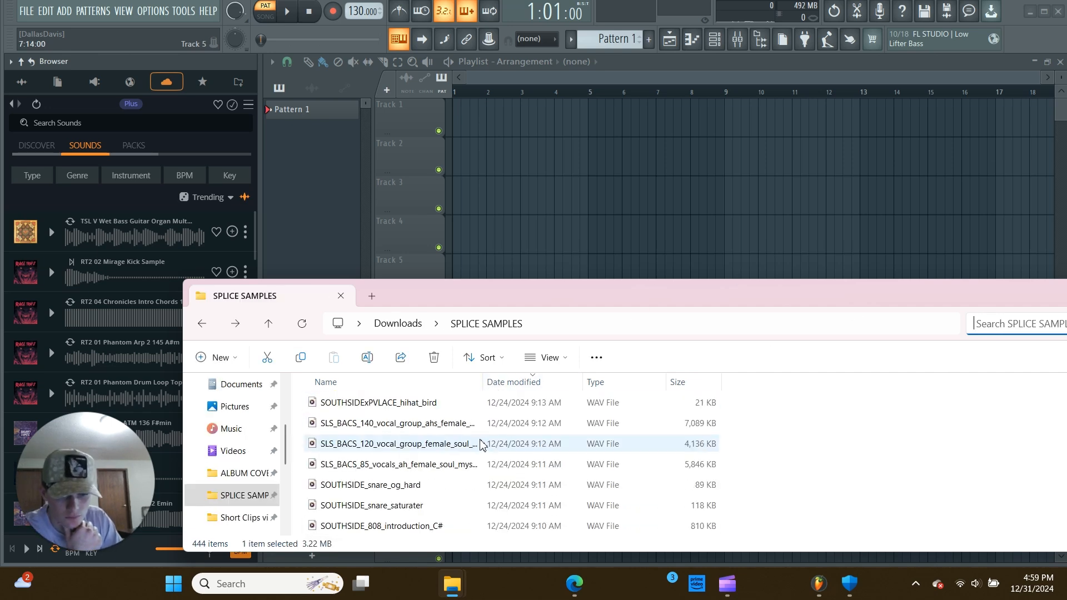
- Audition the SLS_BACS_120_vocal_group_female and SLS_BACS_85_vocals_ah_female samples in Media Player
double_click(514, 442)
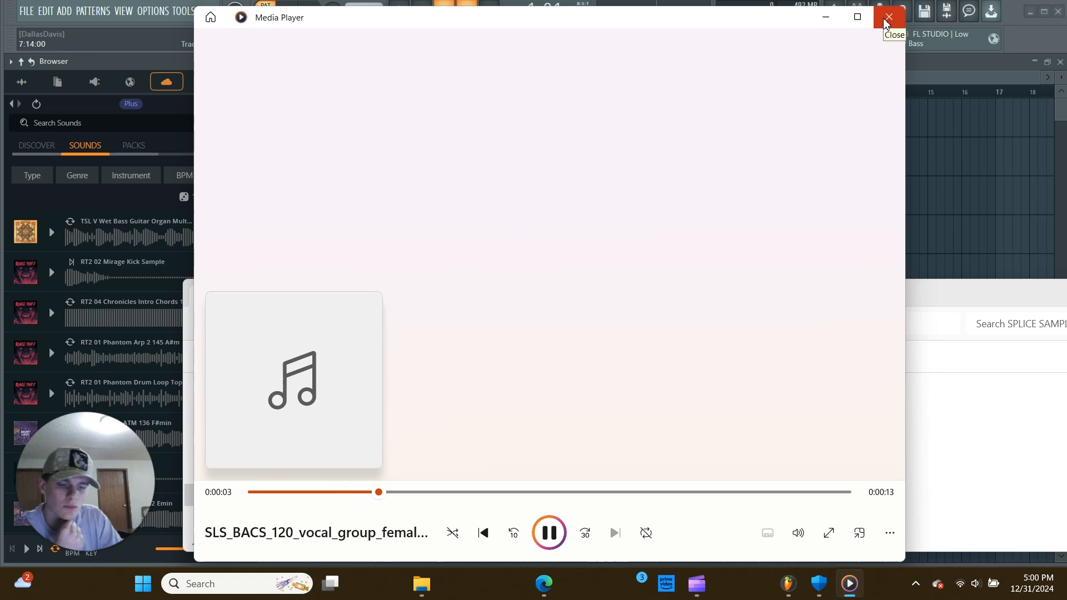
click(886, 21)
key(Down)
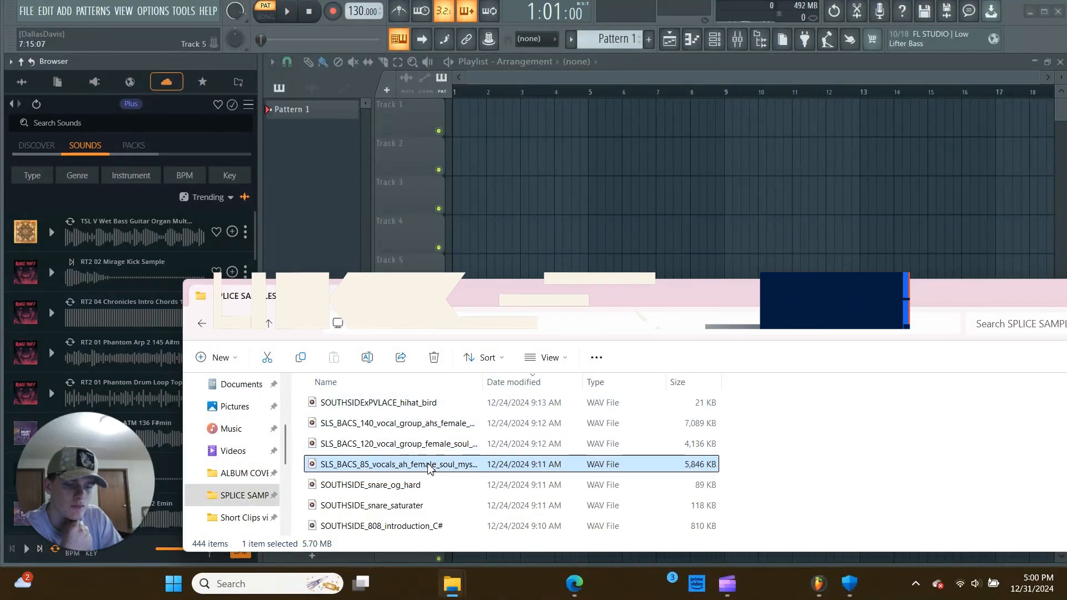
key(Return)
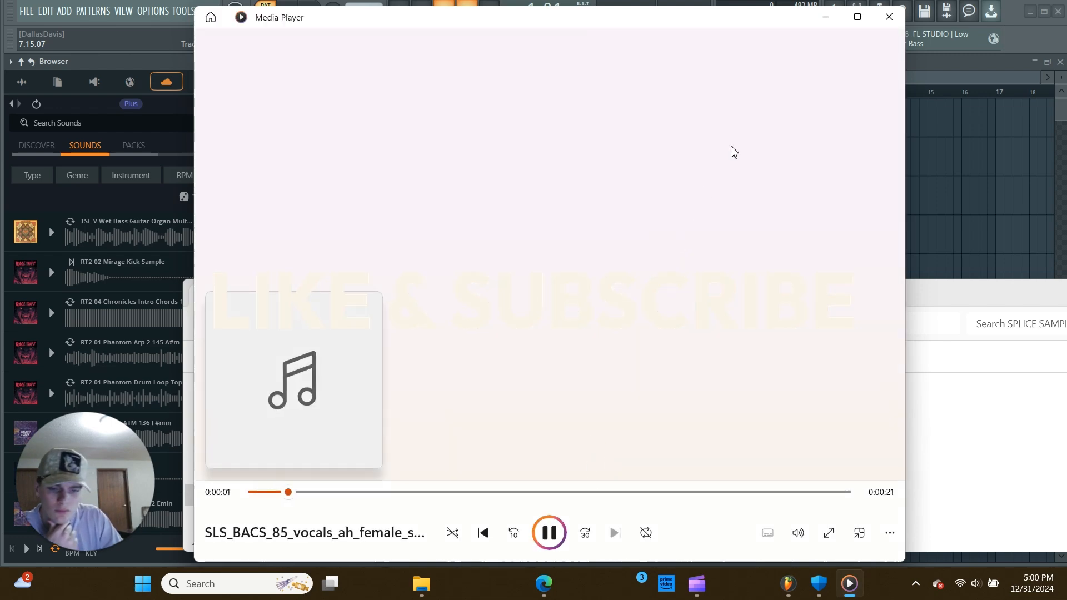
click(888, 21)
- Audition the 91V_TB_70_piano_lofi_settled_high_Gm sample from the SPLICE SAMPLES folder
scroll(458, 439, down, 2)
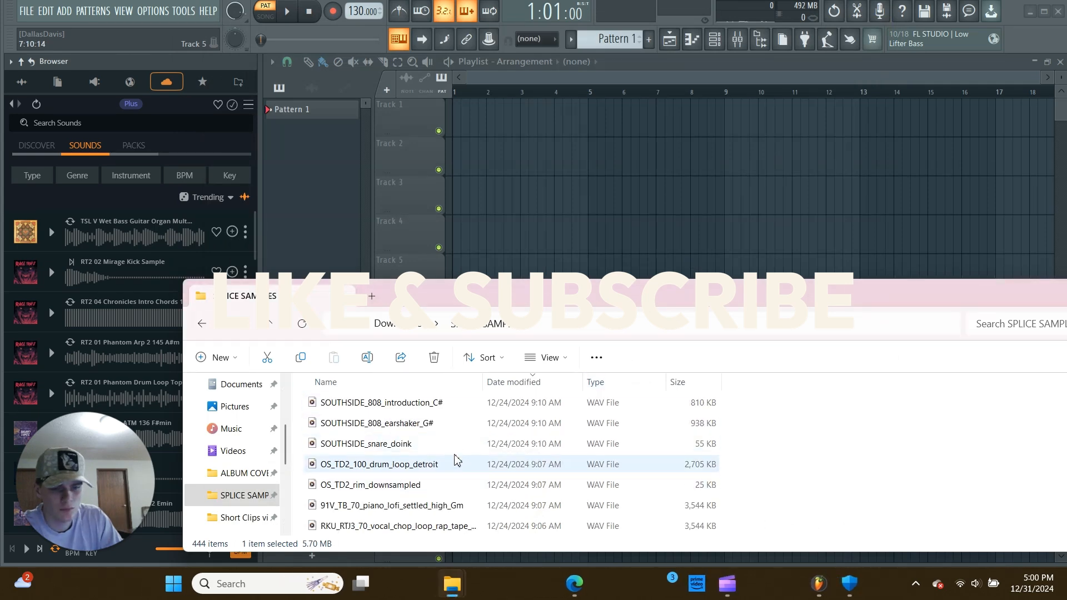
scroll(459, 478, down, 1)
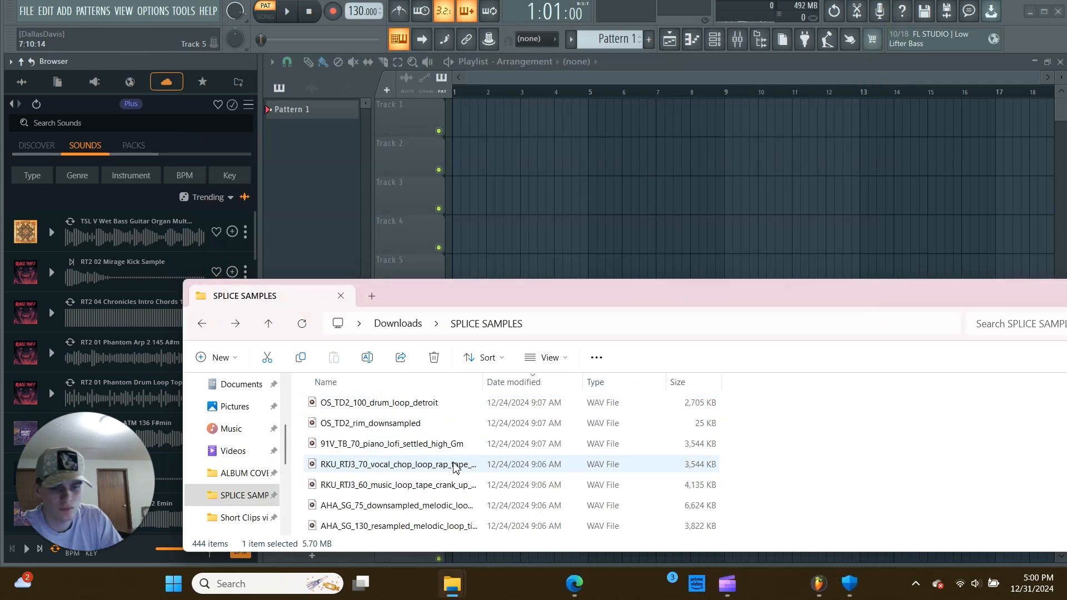
double_click(455, 444)
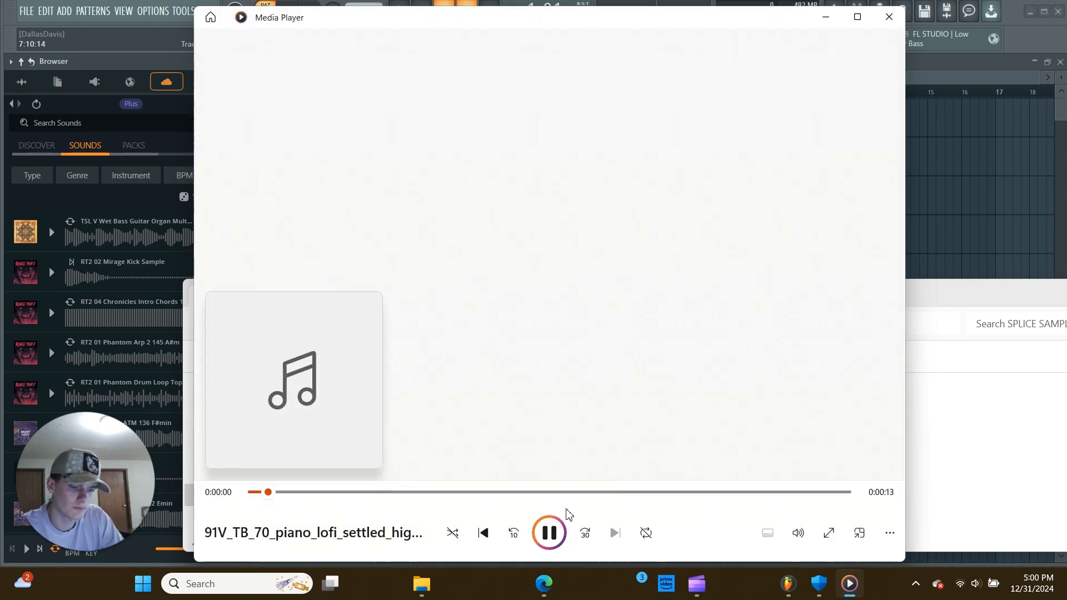
click(886, 17)
- Audition the AHA_SG_130_resampled_melodic_loop_time_crisis_F#m sample and place it on Track 1 of the FL Studio playlist at bar 1
scroll(436, 495, down, 1)
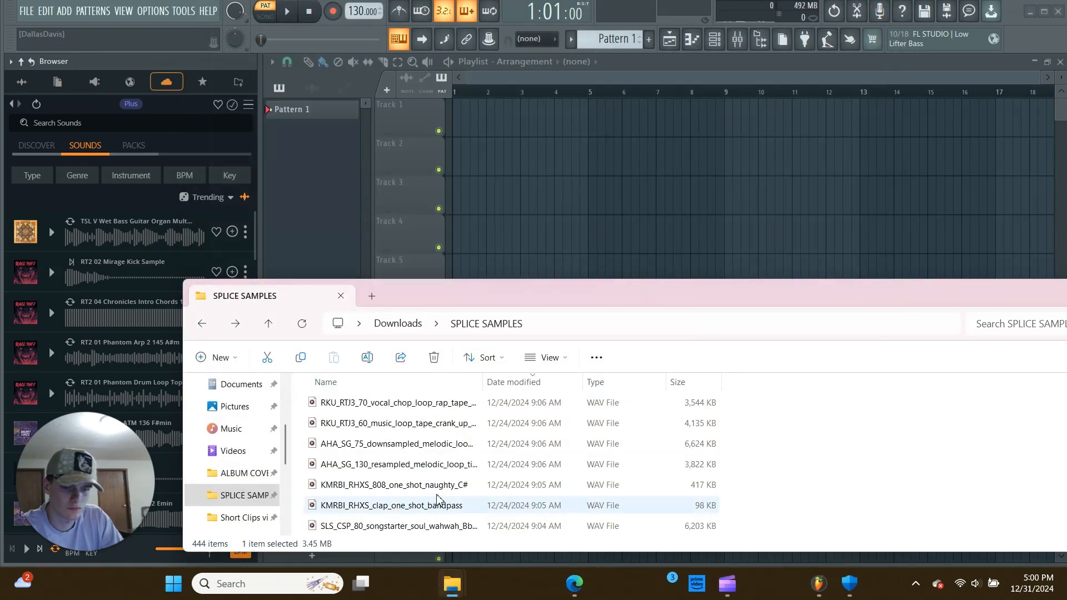
click(451, 465)
double_click(451, 465)
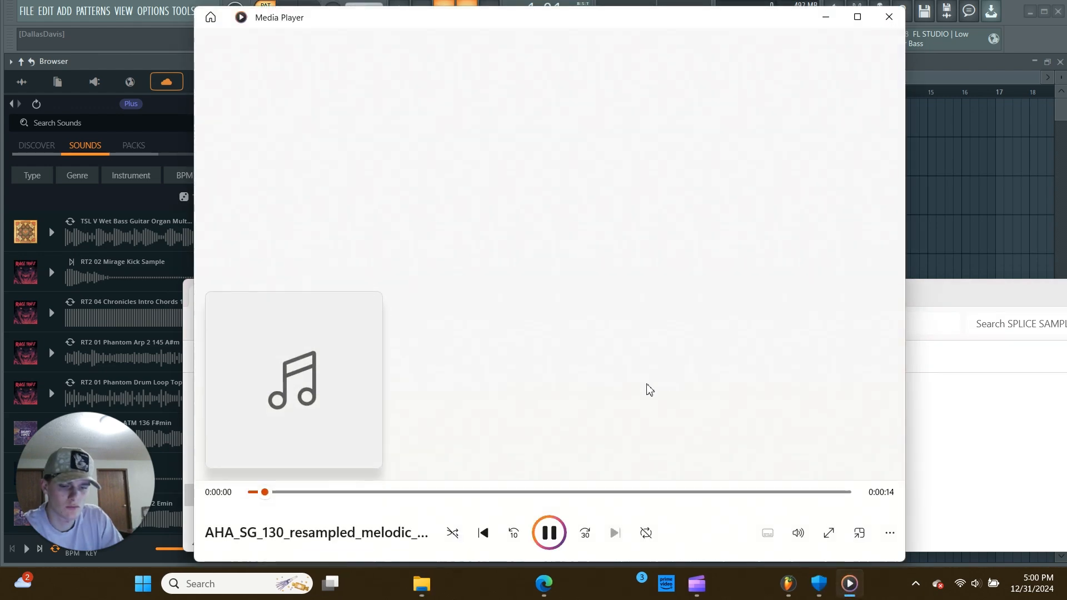
click(895, 21)
drag(499, 146, 493, 115)
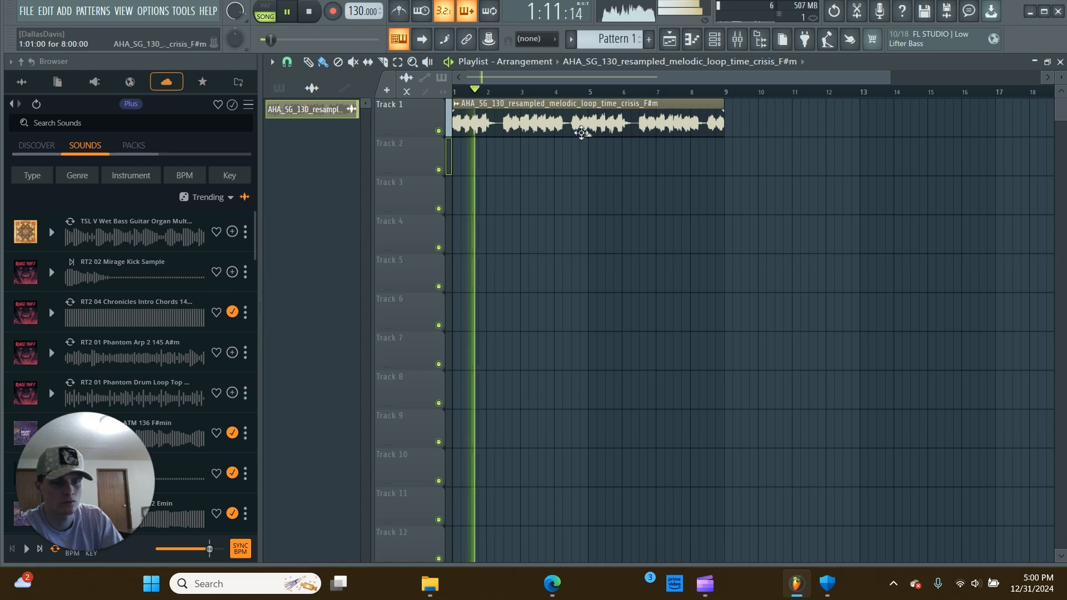
- Examine the level adjustment settings of the melodic loop's audio clip on Track 1
double_click(583, 129)
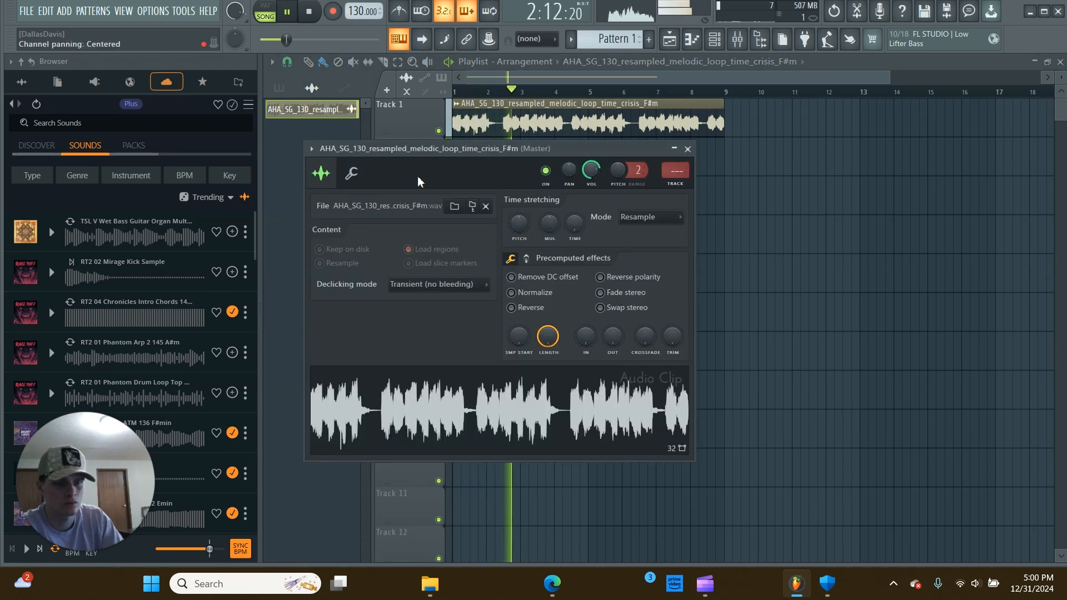
click(352, 174)
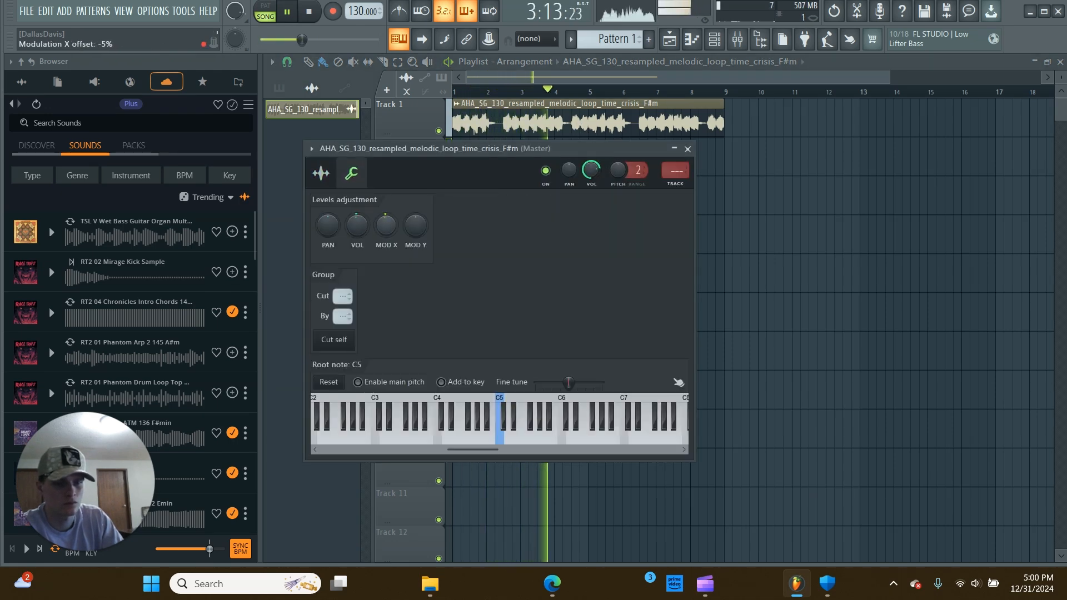
key(Escape)
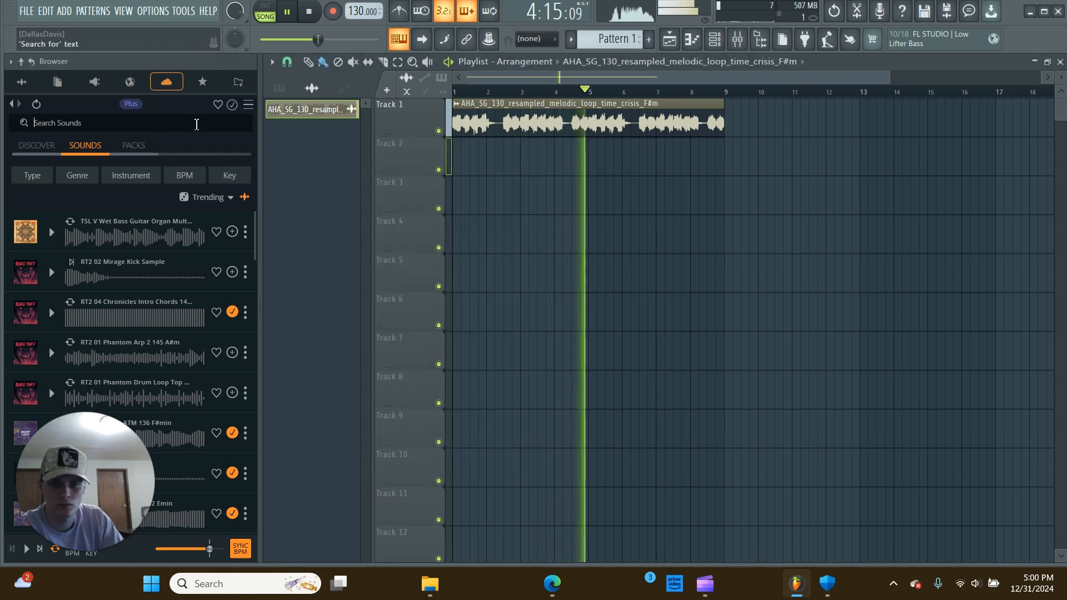
- Search the online sound library for "F#m pad"
click(197, 123)
text(F#m)
key(Return)
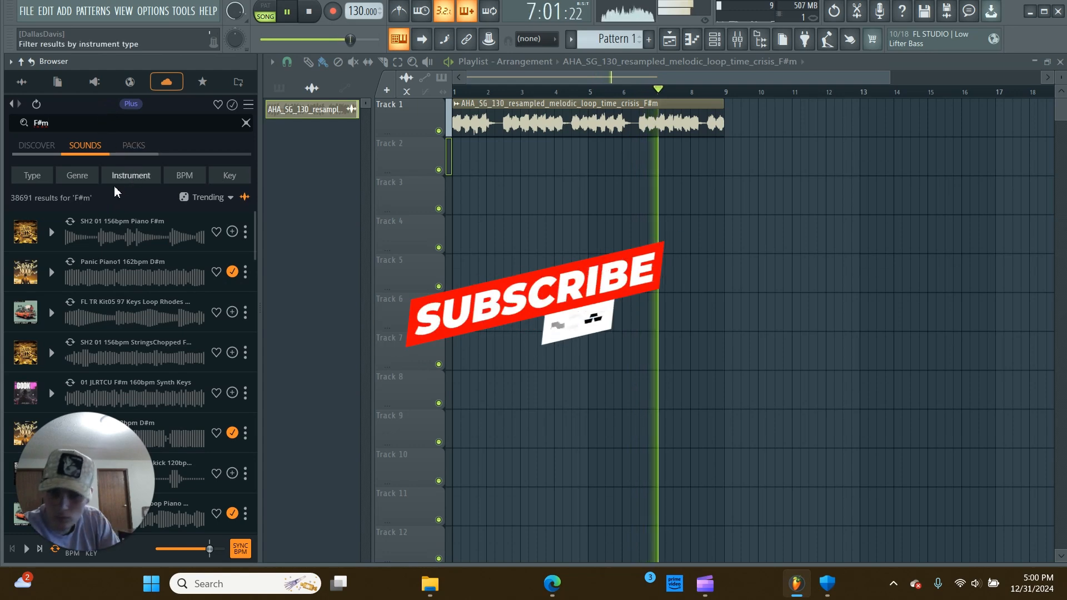
text(pad)
key(Return)
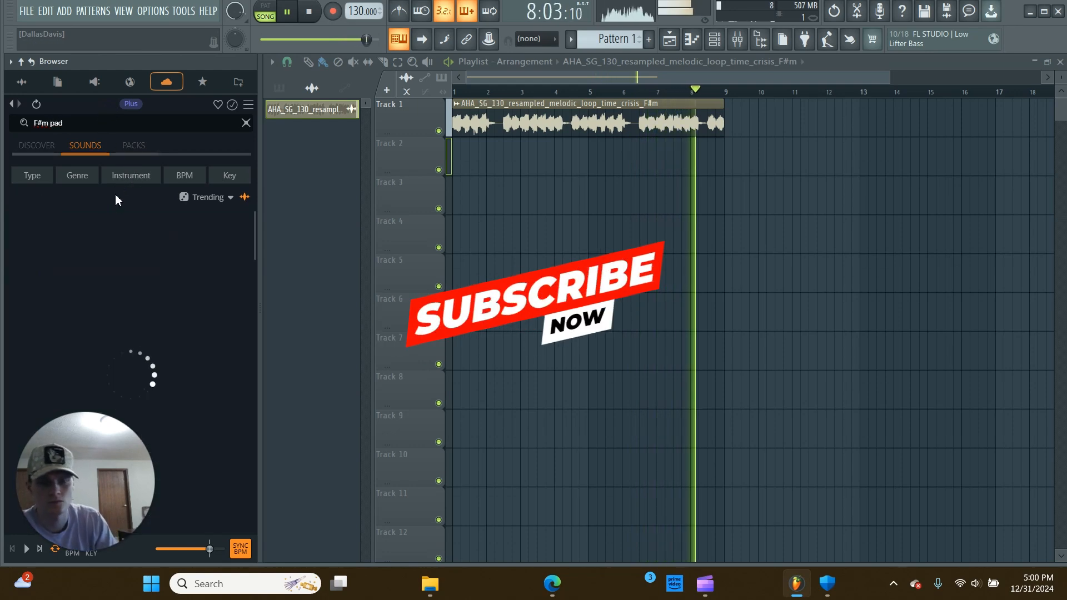
- Preview the FL TR Kit05 97 Synth Loop Pad D#m loop, and filter the search results to the key of F# minor
click(51, 232)
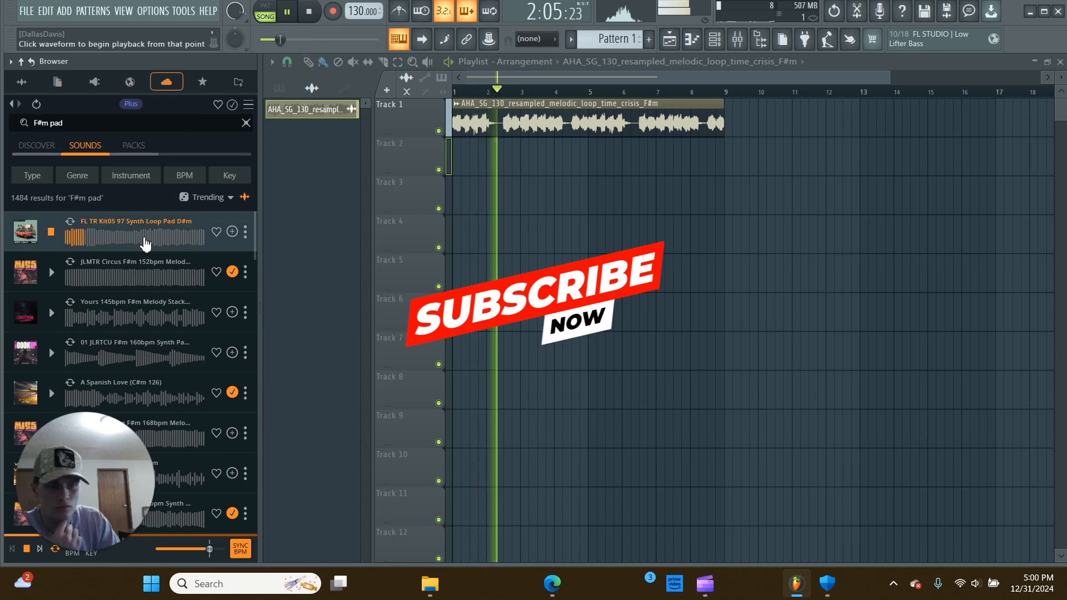
click(52, 231)
click(230, 175)
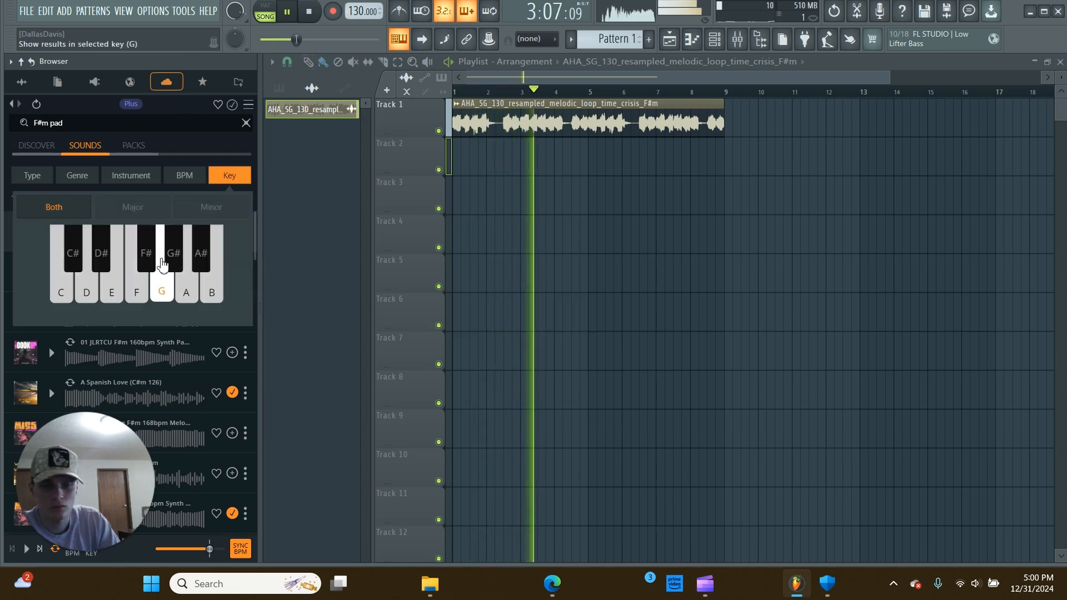
click(146, 253)
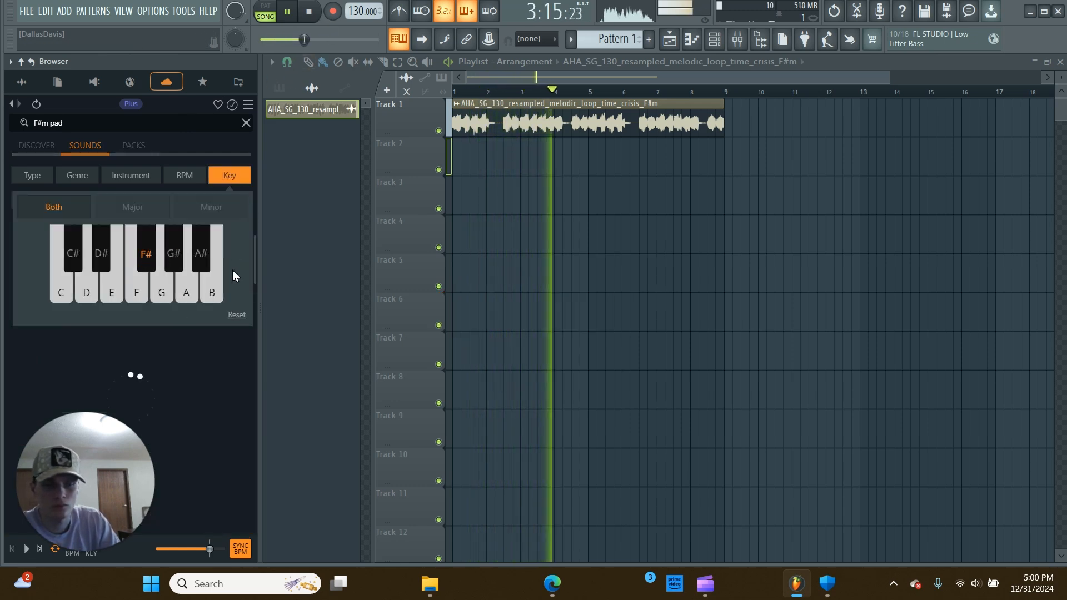
click(210, 207)
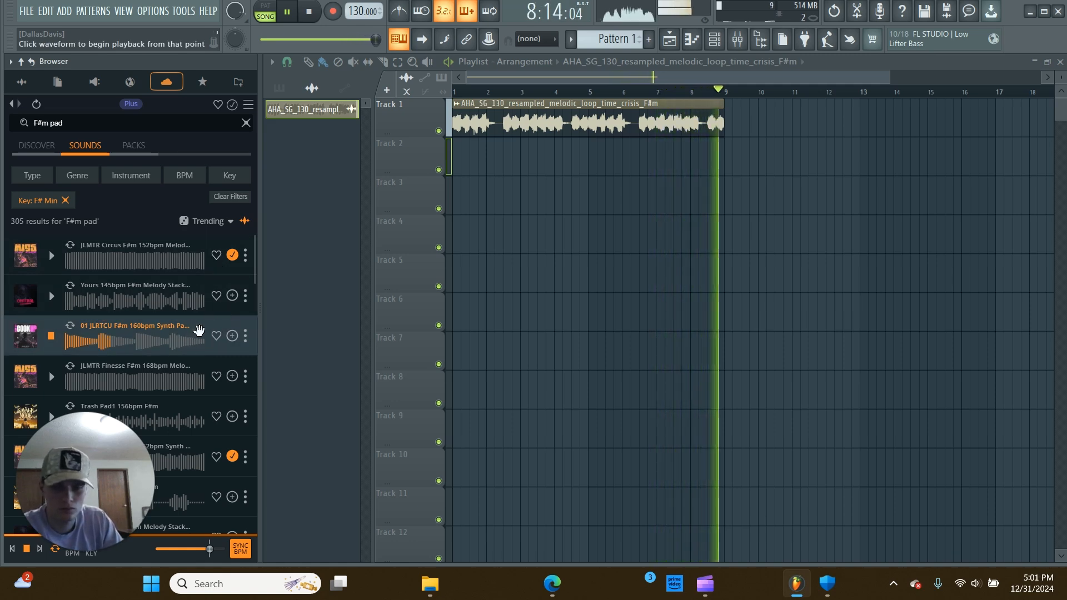
- Place the 01 JLRTCU F#m 160bpm Synth Pad Chords loop on Track 2 at bar 1 and stop its preview
drag(197, 344, 489, 167)
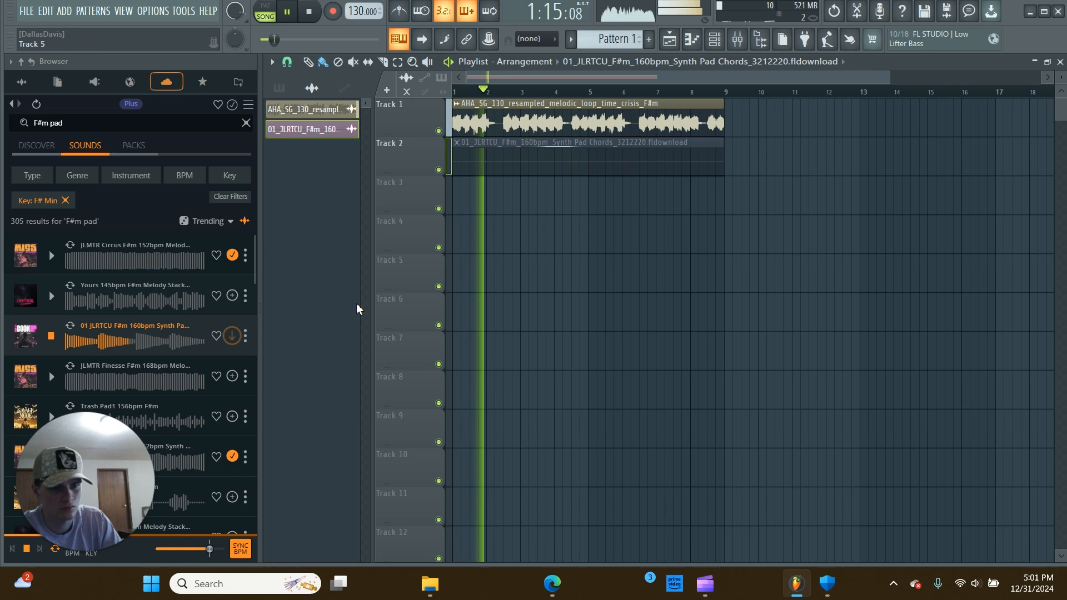
click(51, 337)
click(311, 13)
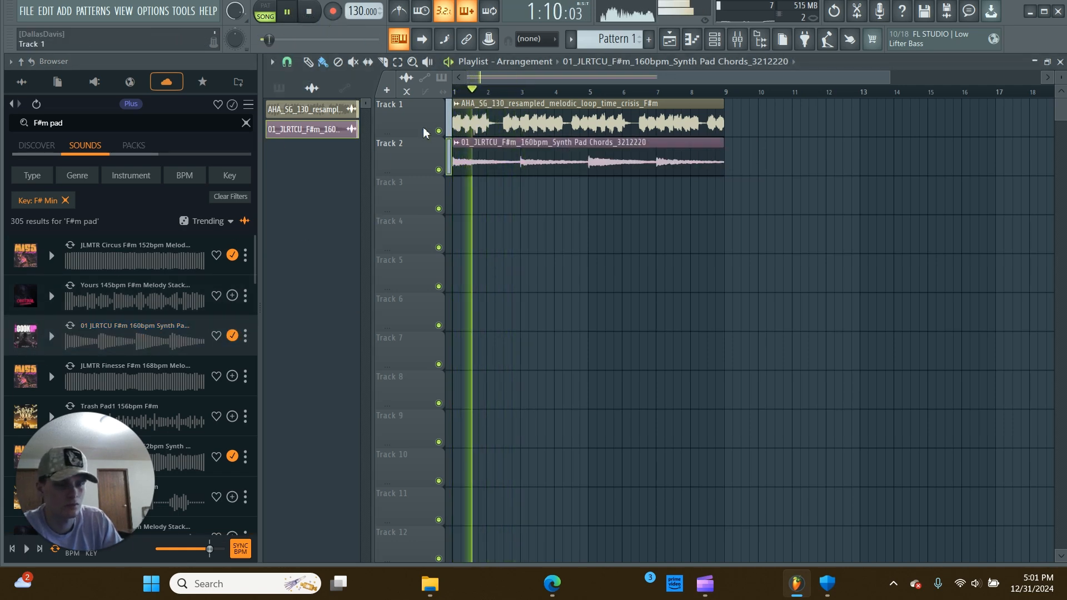
- Listen to the synth pad chords with Track 1 temporarily muted, and check the pad clip's level settings
click(438, 131)
double_click(518, 166)
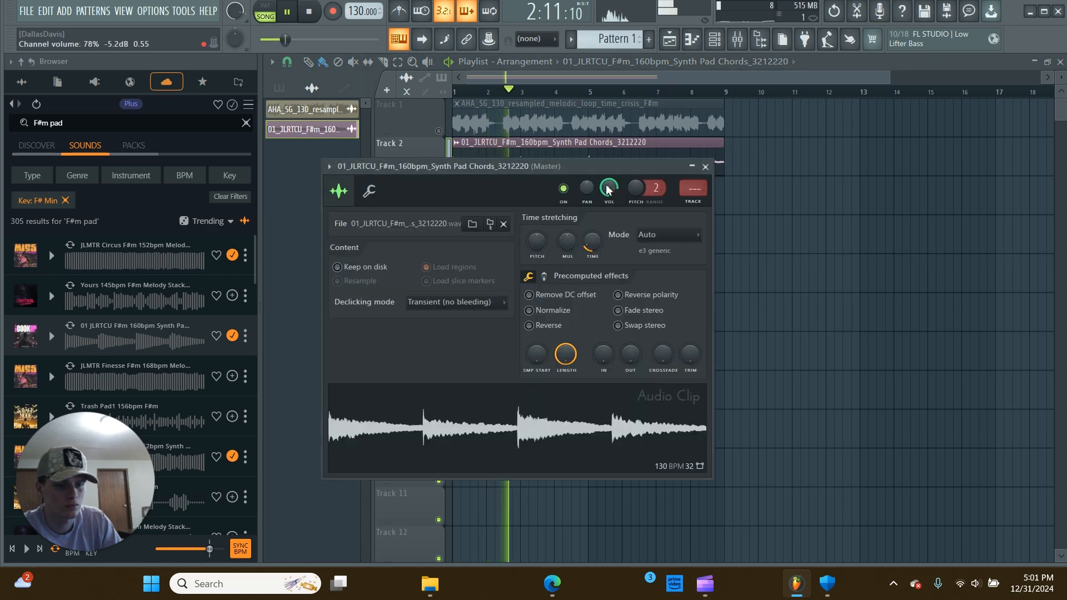
click(369, 191)
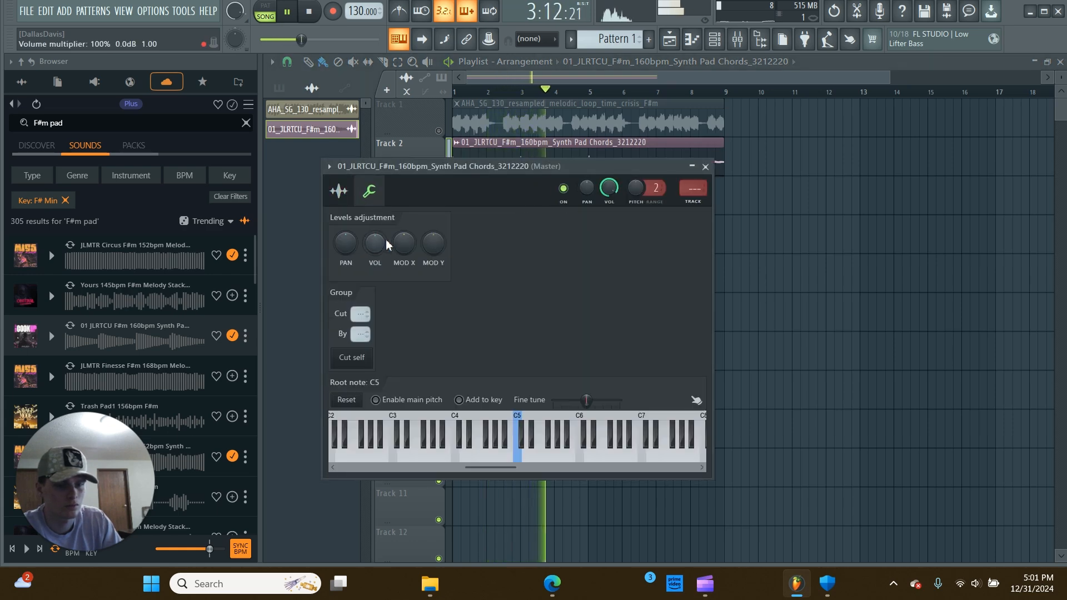
click(822, 64)
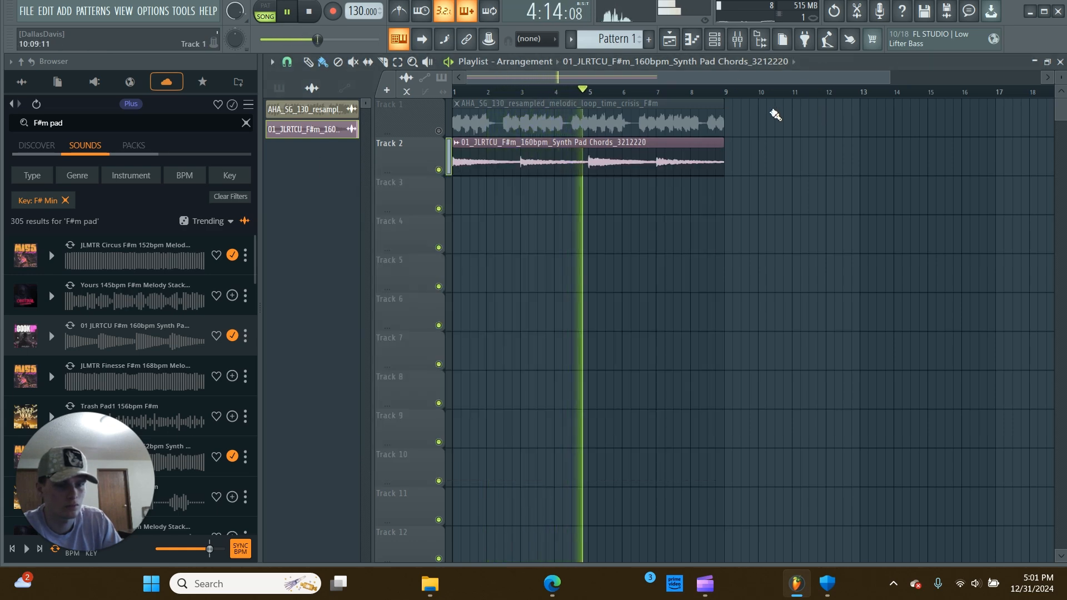
click(439, 131)
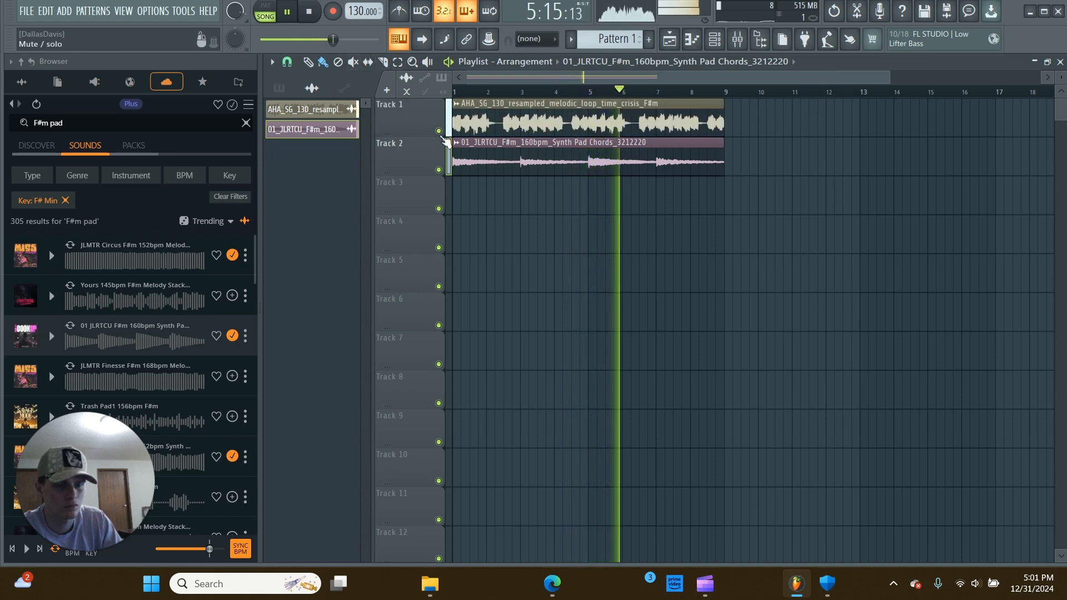
- Change the sound library search to "F#m strings", keeping the F# minor filter
scroll(111, 295, down, 2)
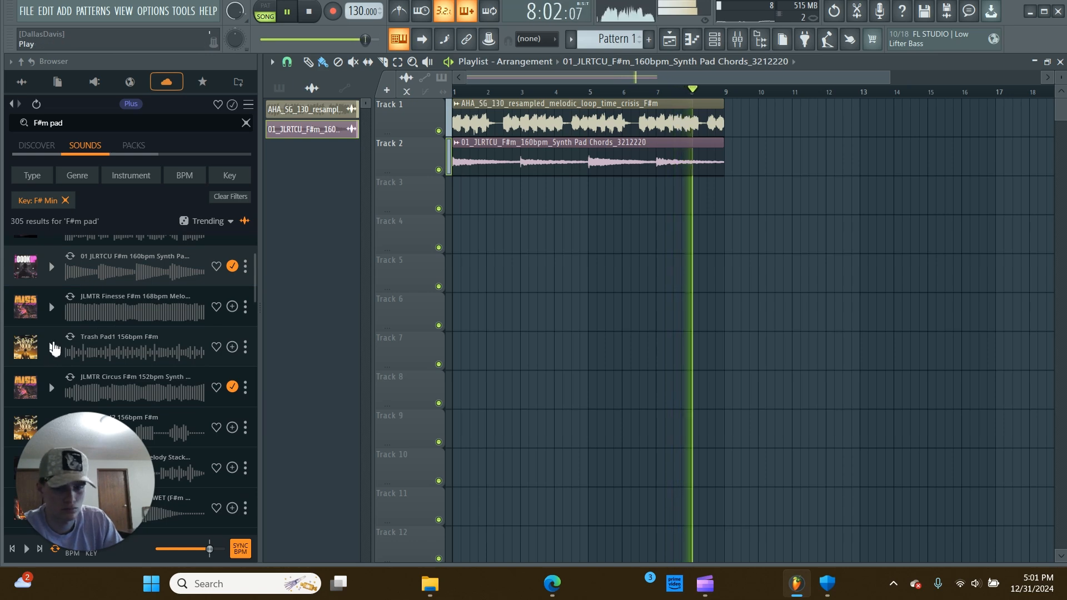
key(BackSpace)
key(BackSpace)
key(BackSpace)
text(strings)
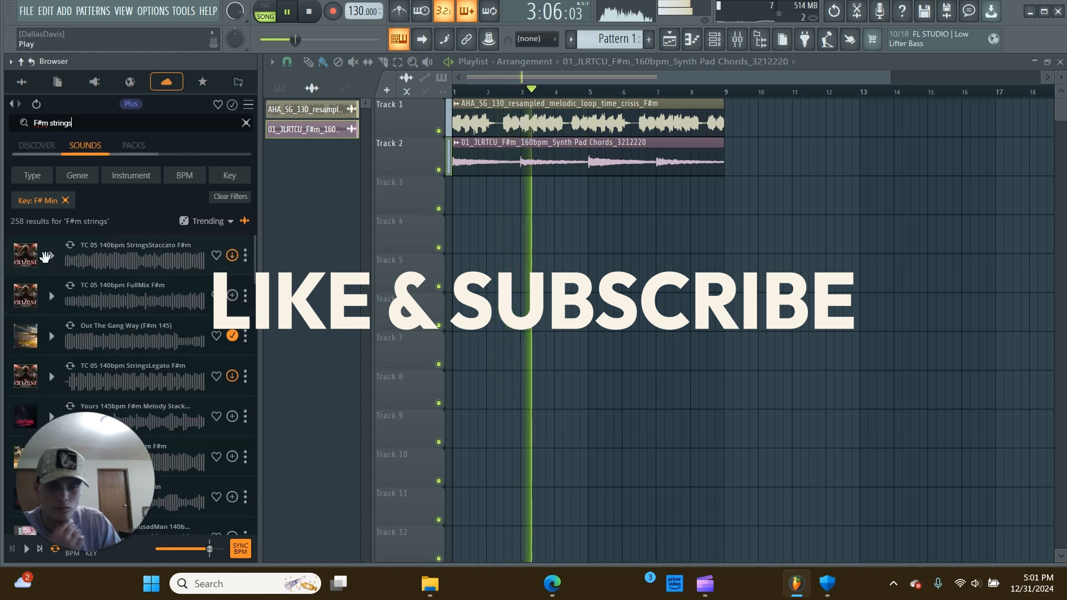
- Stop the playlist and audition the TC 05 140bpm StringsStaccato, TC 05 140bpm FullMix and Out The Gang Way loops
click(51, 255)
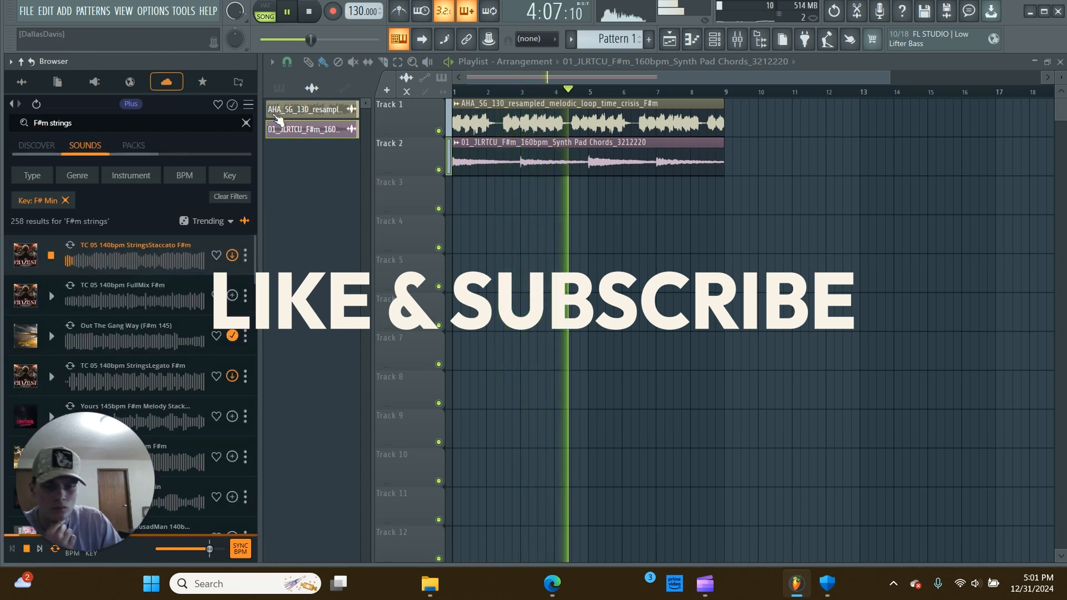
key(space)
click(51, 255)
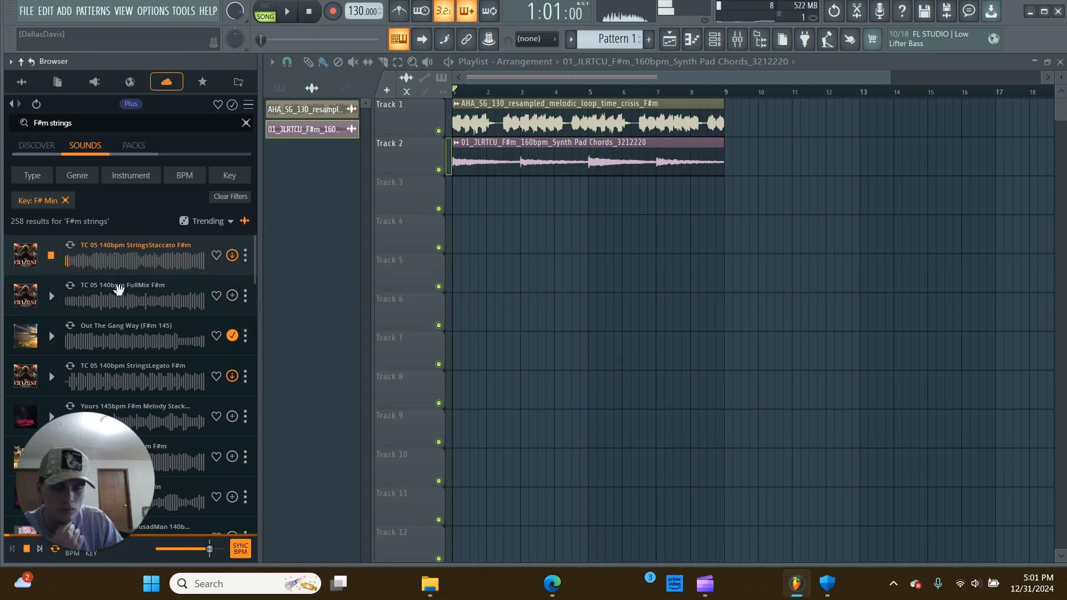
click(50, 299)
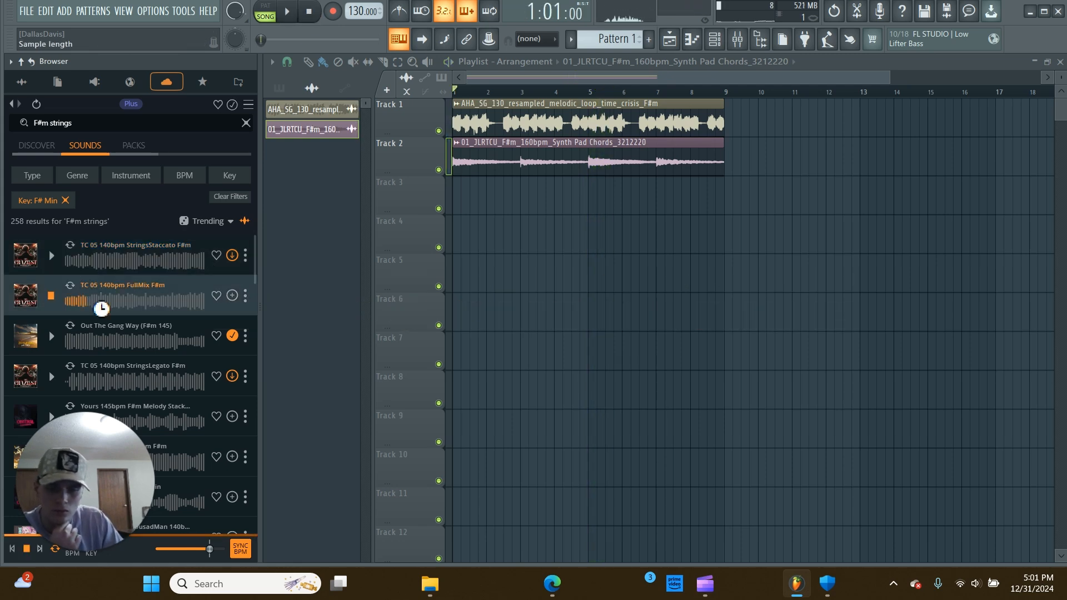
scroll(51, 311, down, 1)
click(51, 266)
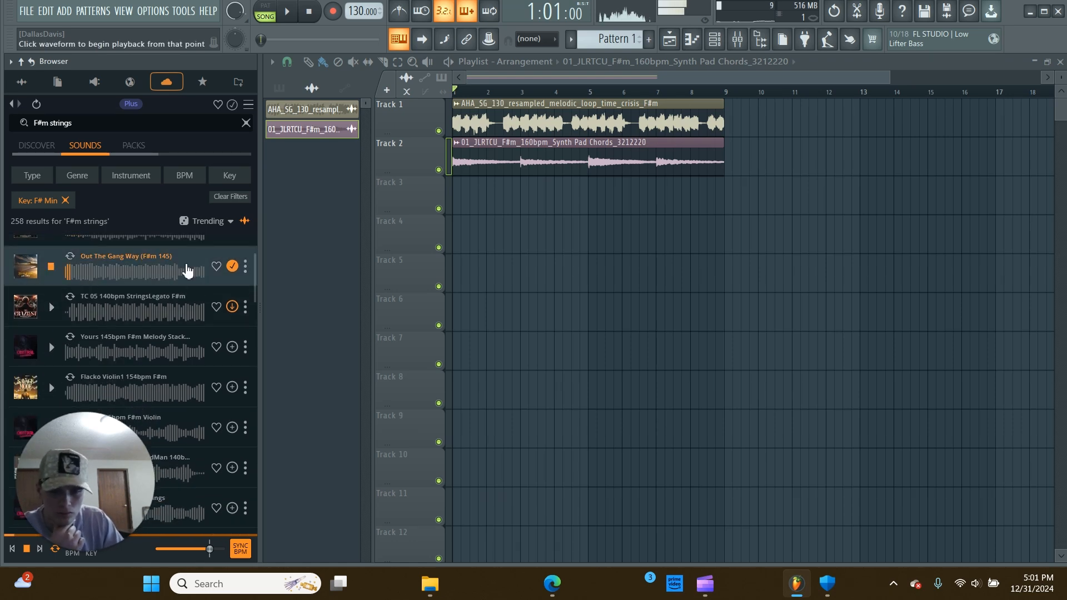
- Audition the Yours 145bpm F#m Melody Stack, Violin and Strings loops in the sound library
scroll(184, 272, down, 2)
click(52, 286)
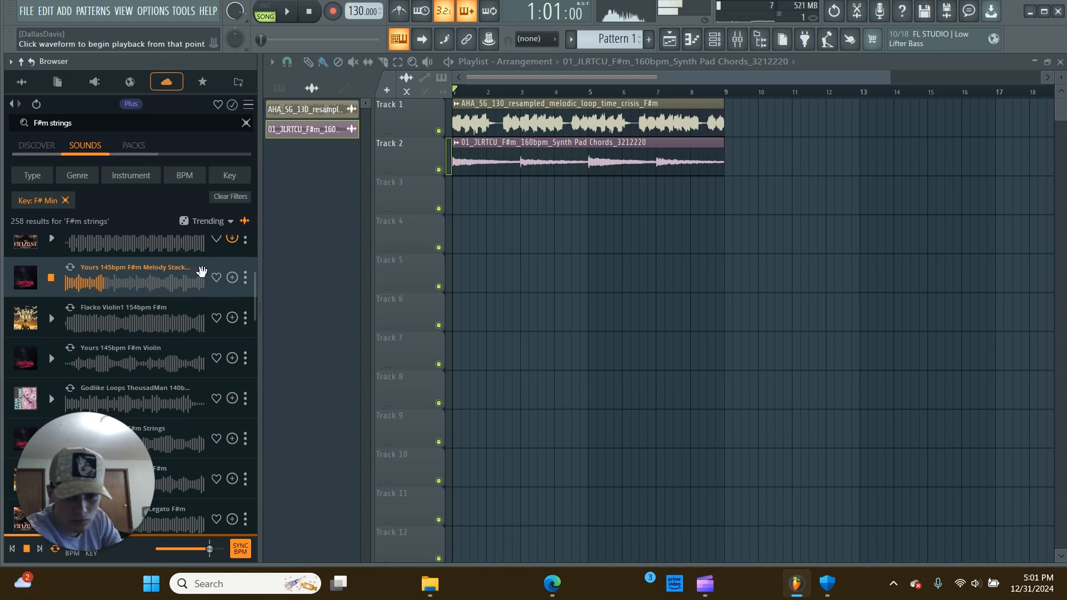
click(51, 359)
scroll(160, 316, down, 2)
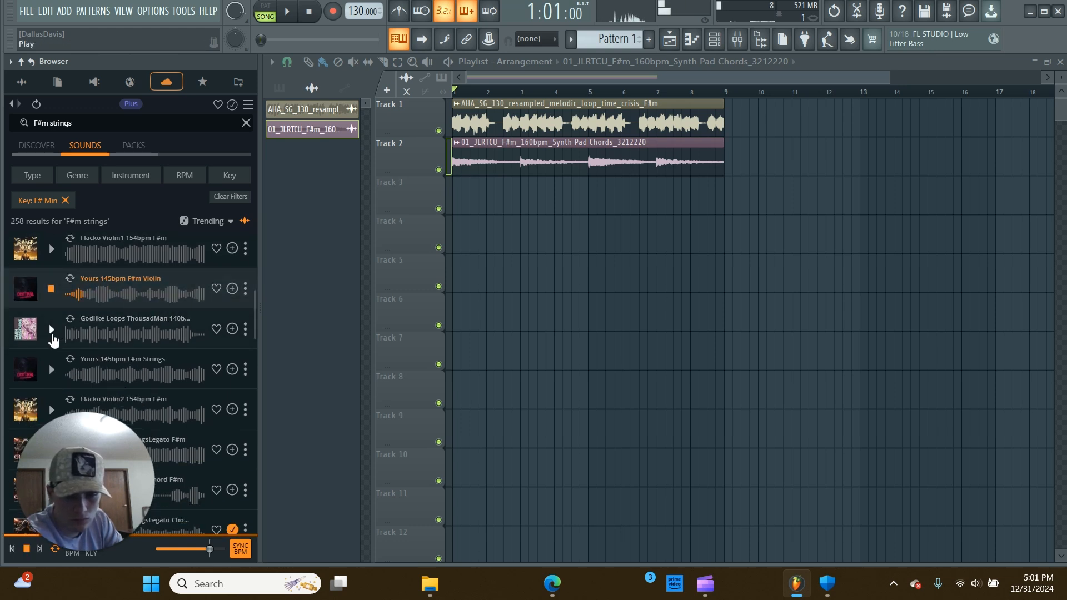
click(52, 369)
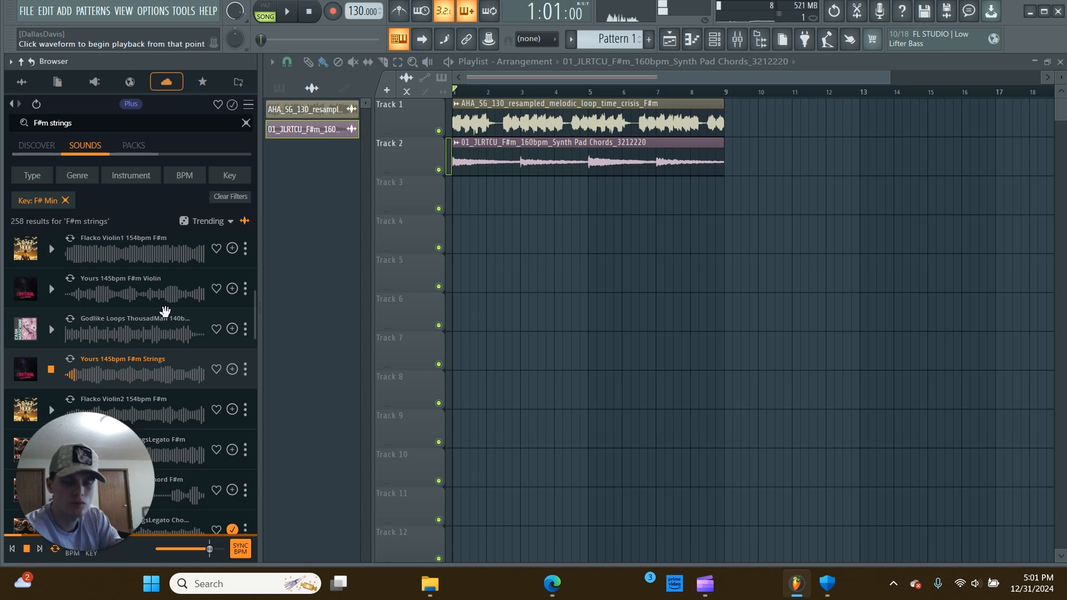
- Preview the Flacko Violin2 154bpm F#m loop and place it on Track 3 starting at bar 1
scroll(196, 314, down, 2)
click(51, 305)
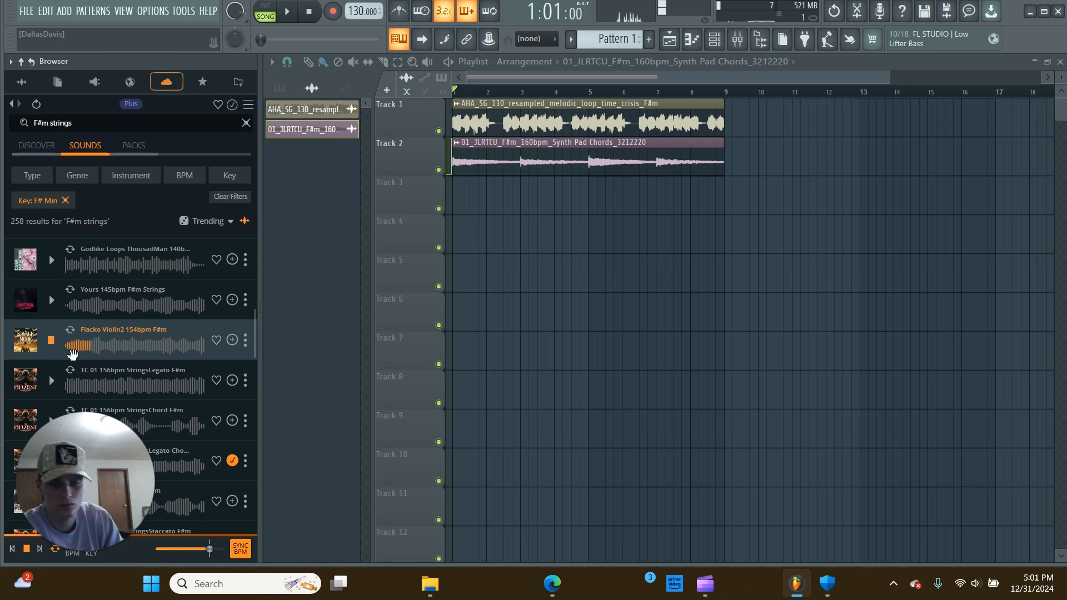
drag(188, 337, 526, 212)
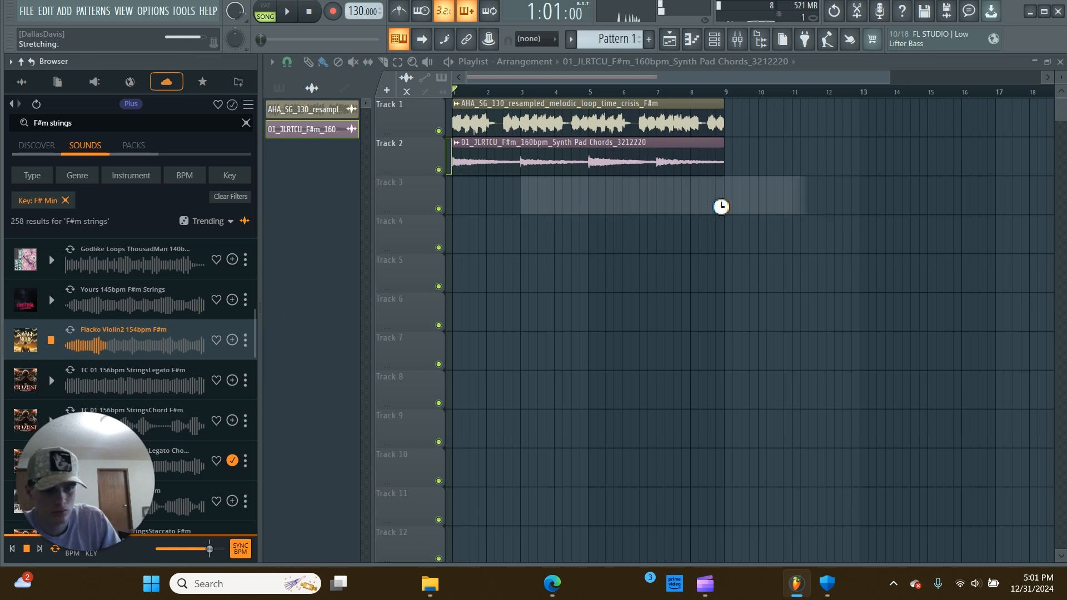
drag(720, 206, 600, 197)
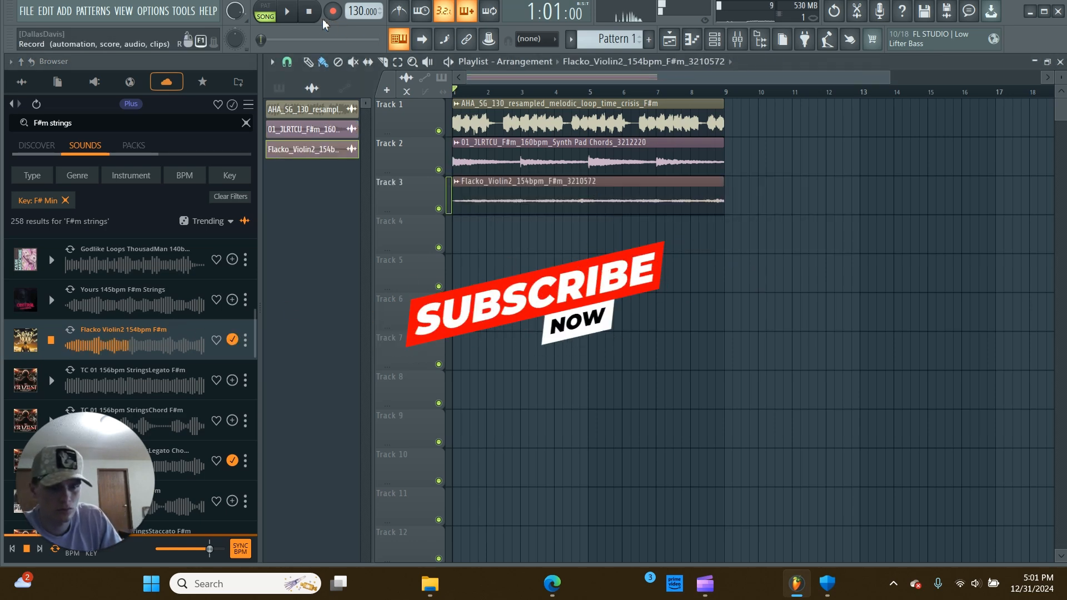
- Play the arrangement and check the Flacko Violin2 clip's channel settings
double_click(584, 207)
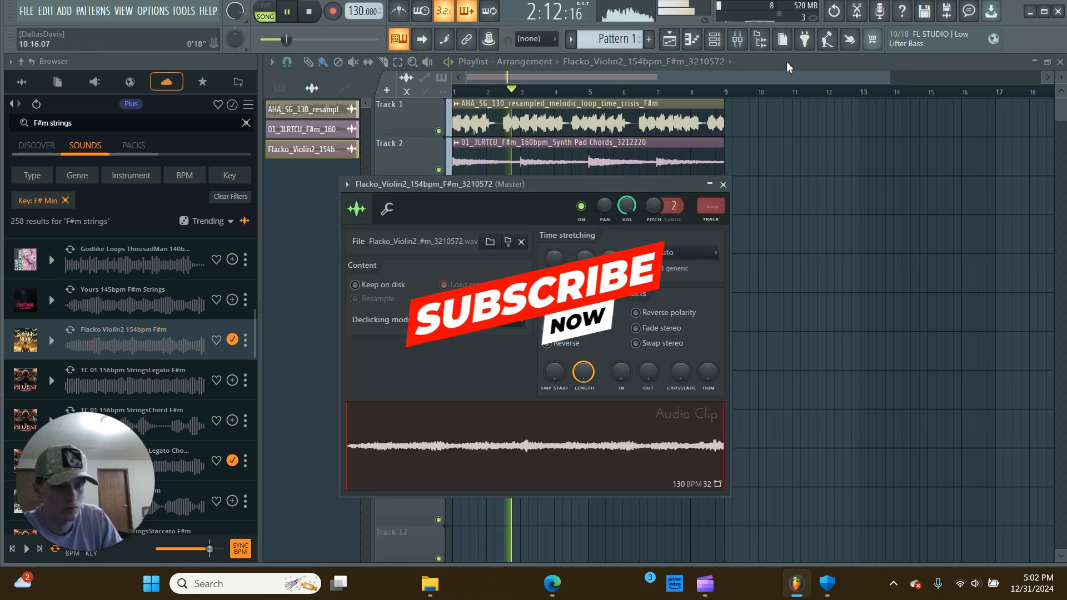
key(Escape)
double_click(500, 194)
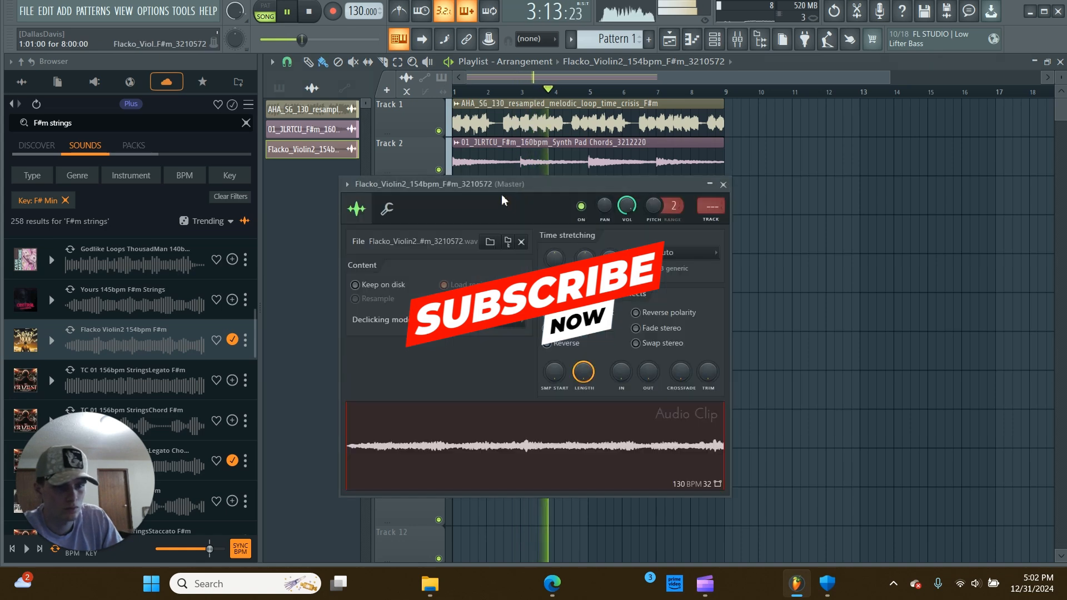
key(Escape)
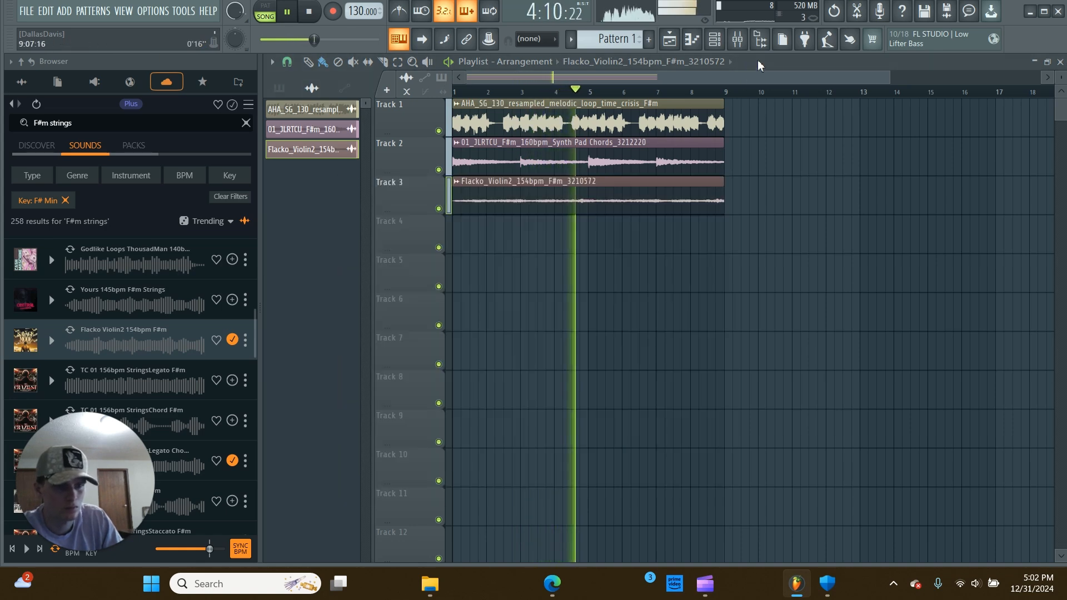
- Clear the sound library search text, then show the channel rack and move it higher, clear of the sample file window
click(246, 123)
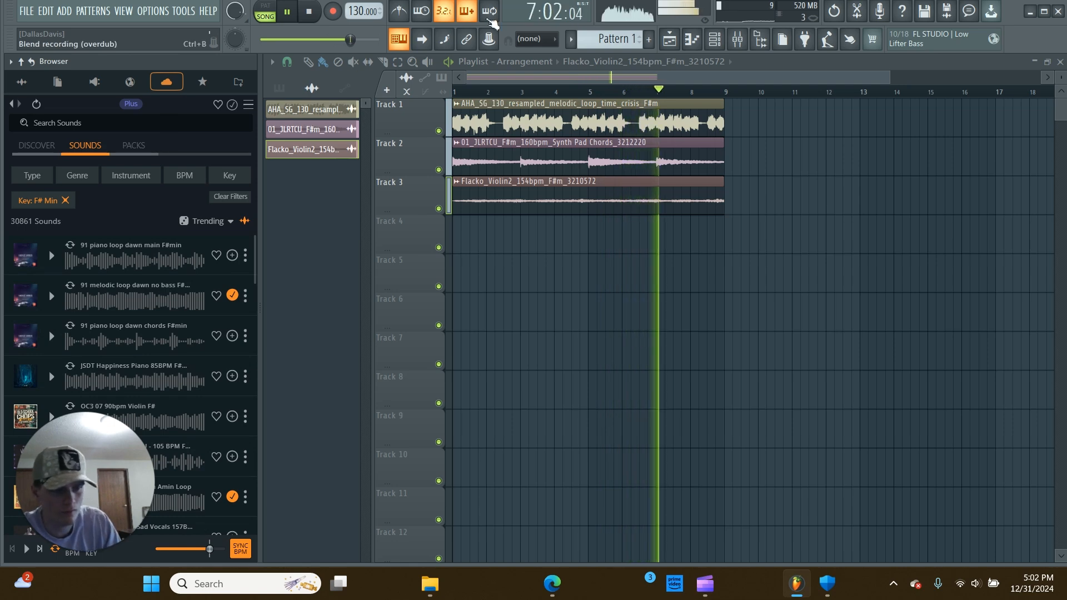
click(715, 39)
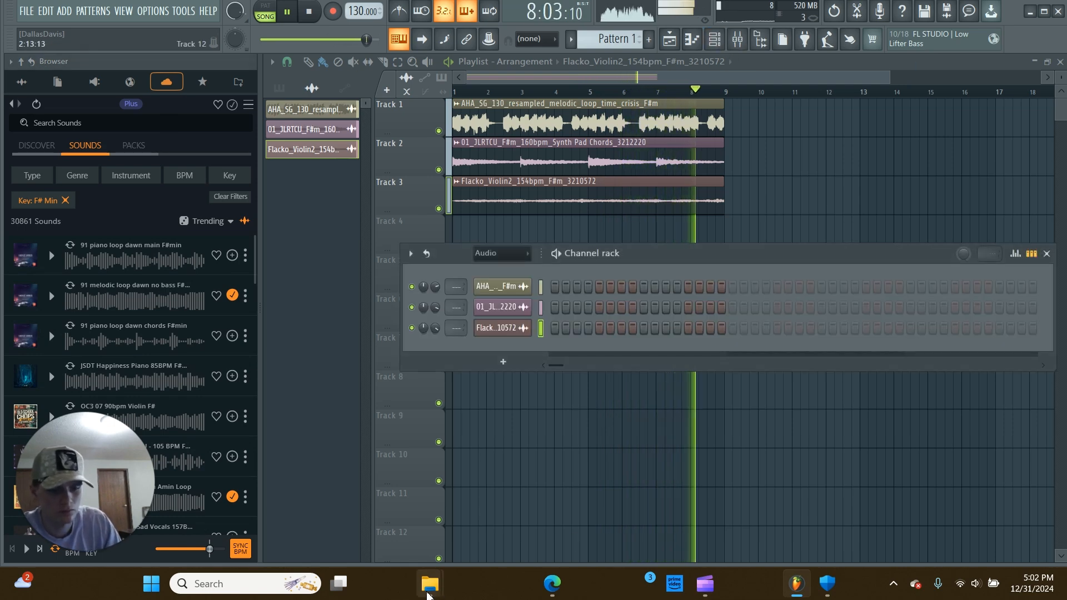
mouse_move(427, 595)
click(355, 516)
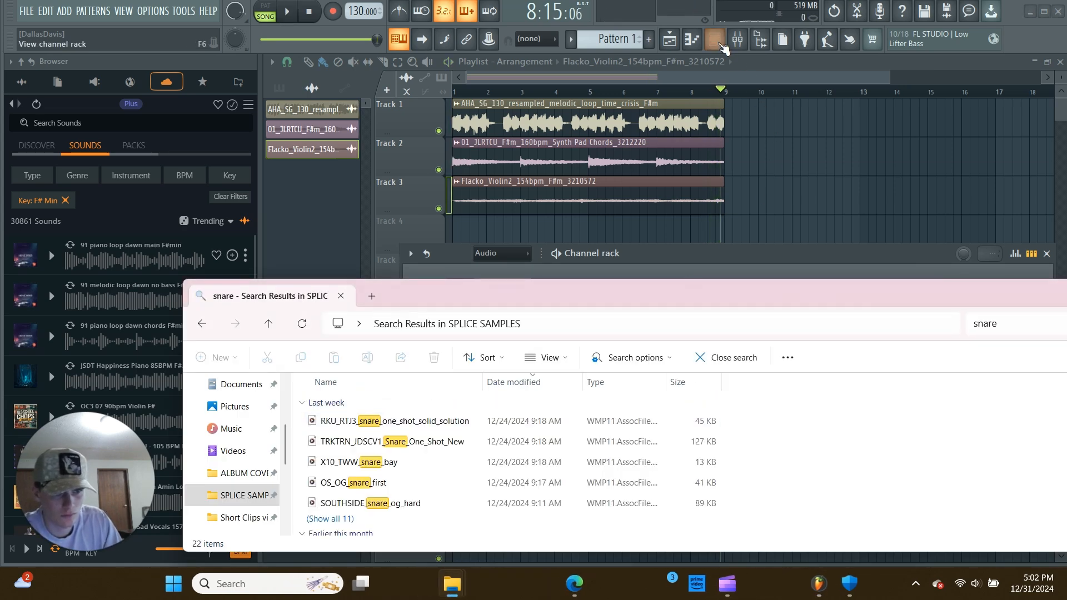
key(space)
drag(718, 266, 708, 205)
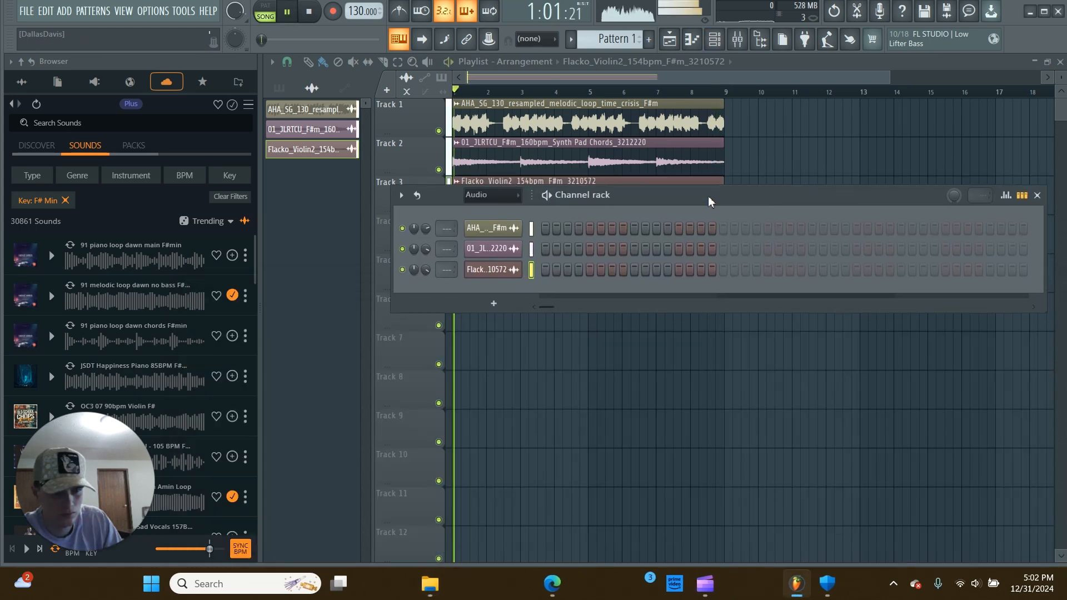
- Return to the snare search results in the SPLICE SAMPLES folder and audition OS_OG_snare_first
mouse_move(422, 577)
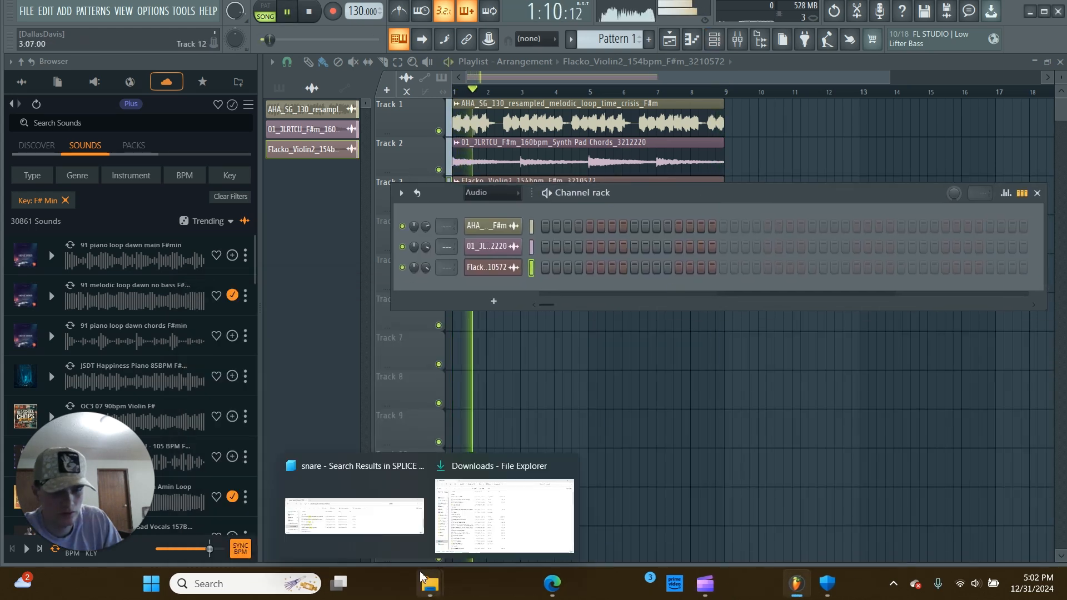
click(408, 526)
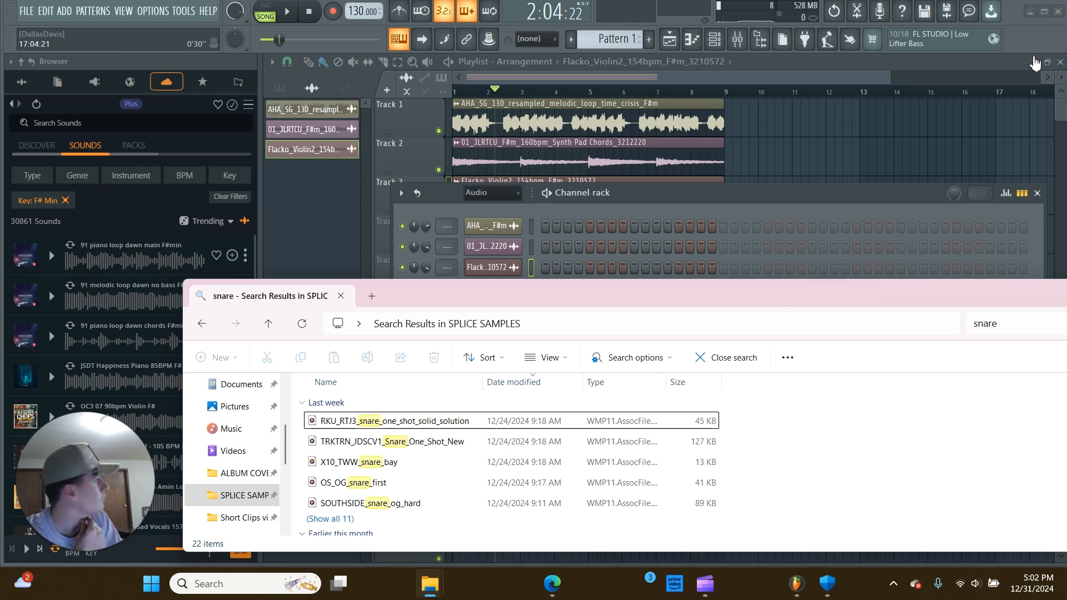
click(441, 465)
click(414, 489)
double_click(414, 489)
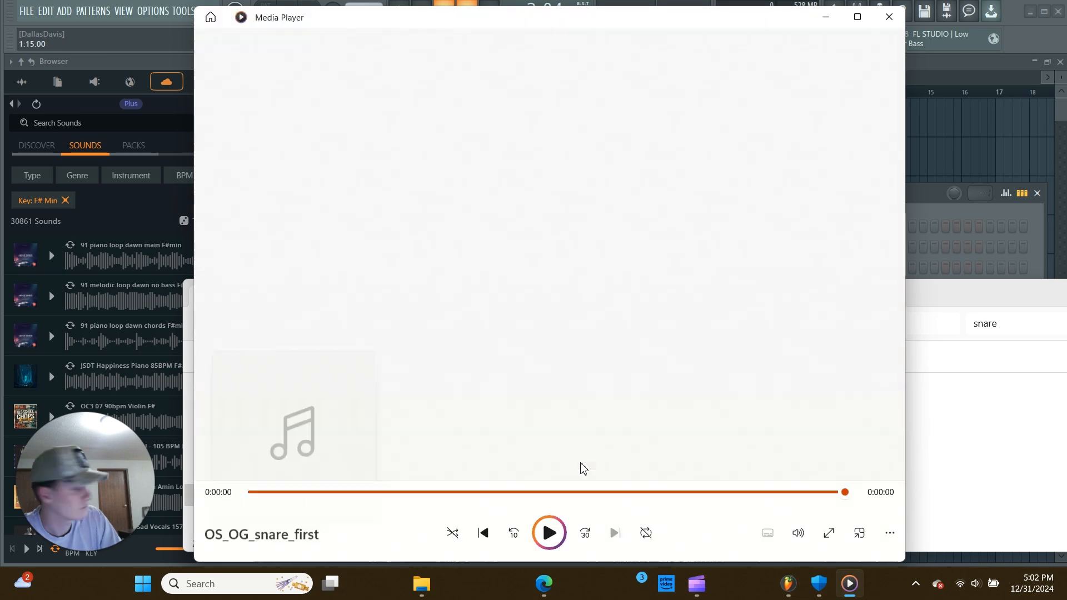
click(889, 16)
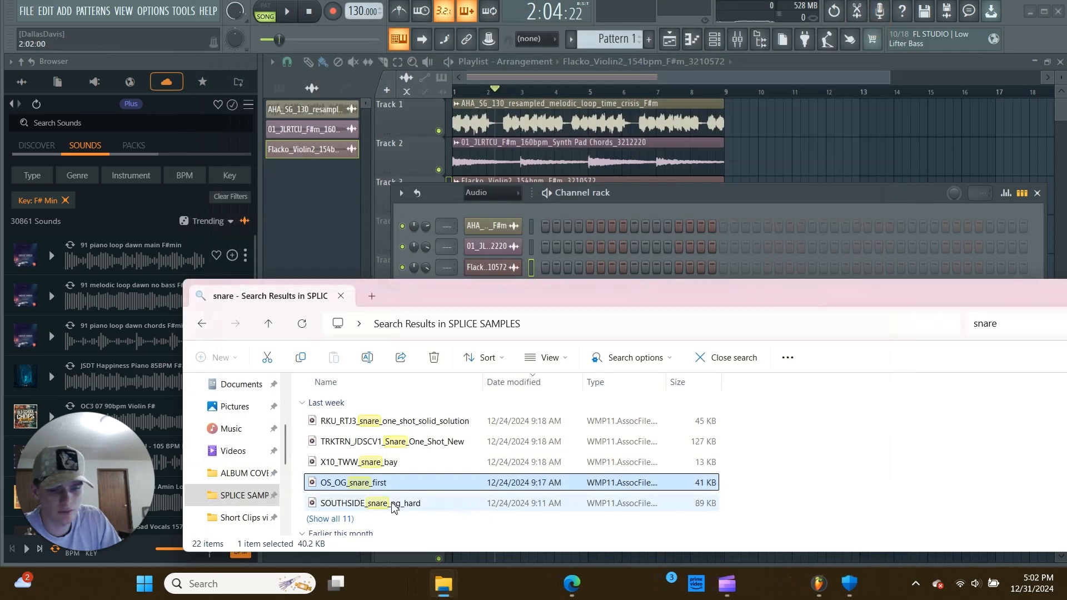
- Add the OS_OG_snare_first sample to the channel rack as a new channel and resume playback
drag(564, 323, 556, 356)
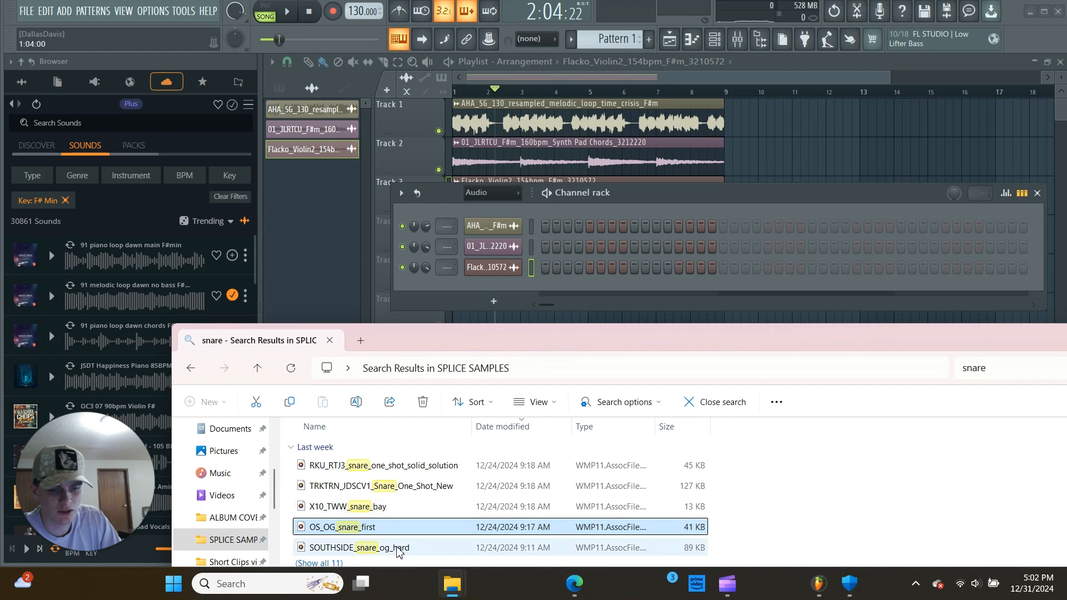
drag(505, 295, 500, 291)
key(space)
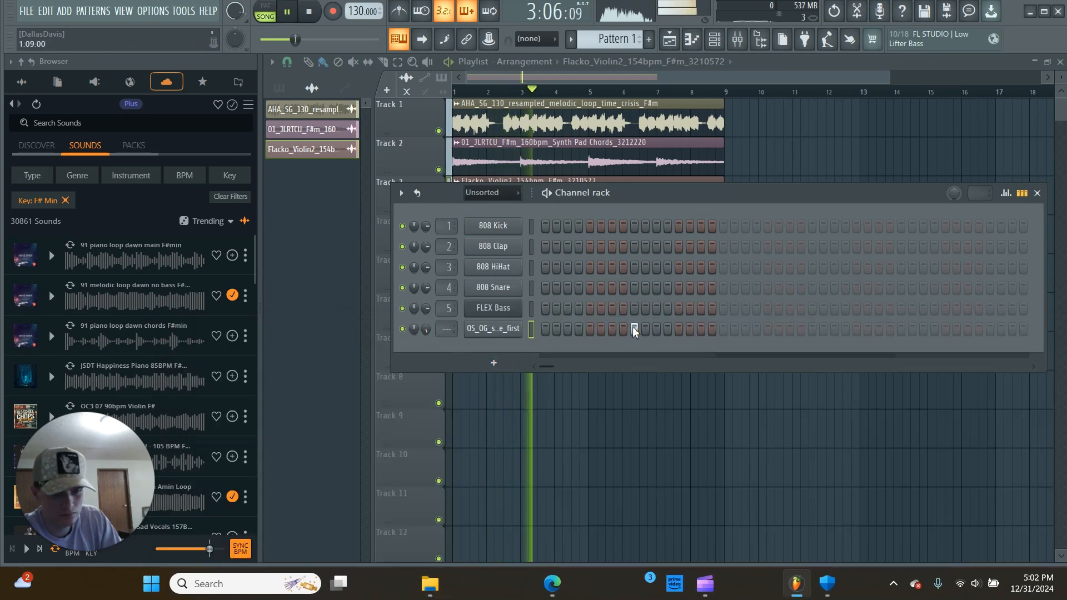
- Program the OS_OG_snare_first hits on step 9 of each of Pattern 1's four bars, then close the channel rack
click(811, 328)
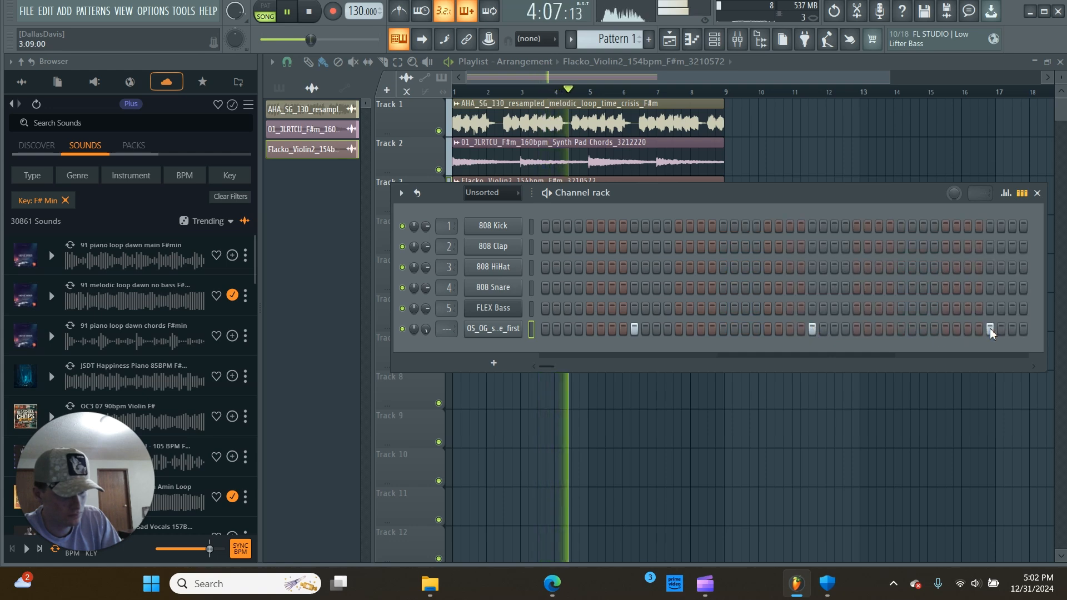
click(1031, 366)
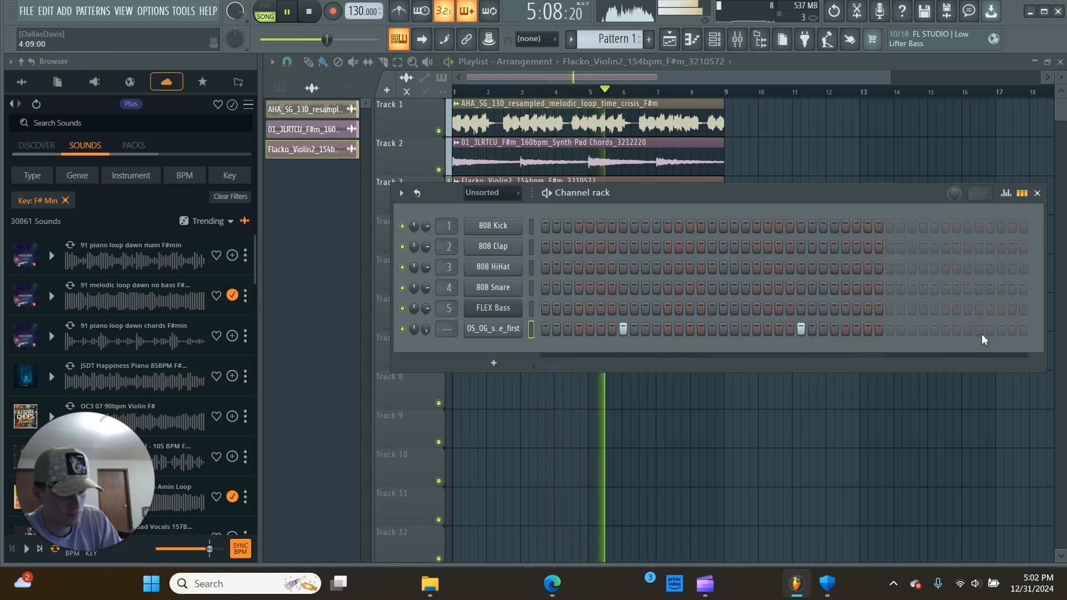
click(715, 39)
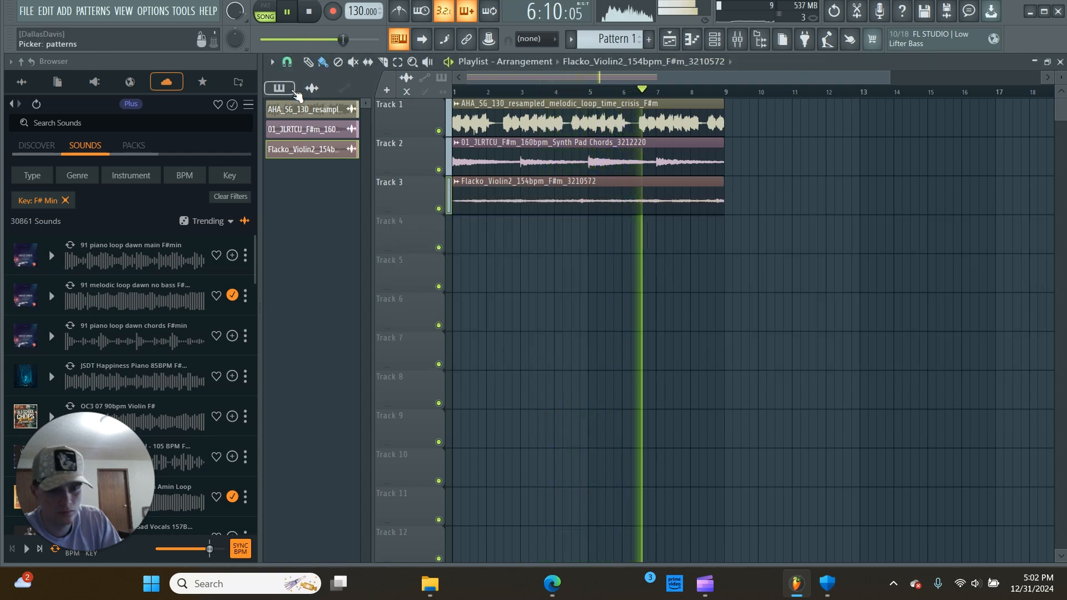
- Place Pattern 1 on Track 4 at bar 1 and again at bar 5
click(295, 93)
click(519, 255)
drag(519, 255, 457, 255)
click(603, 250)
drag(627, 245, 621, 243)
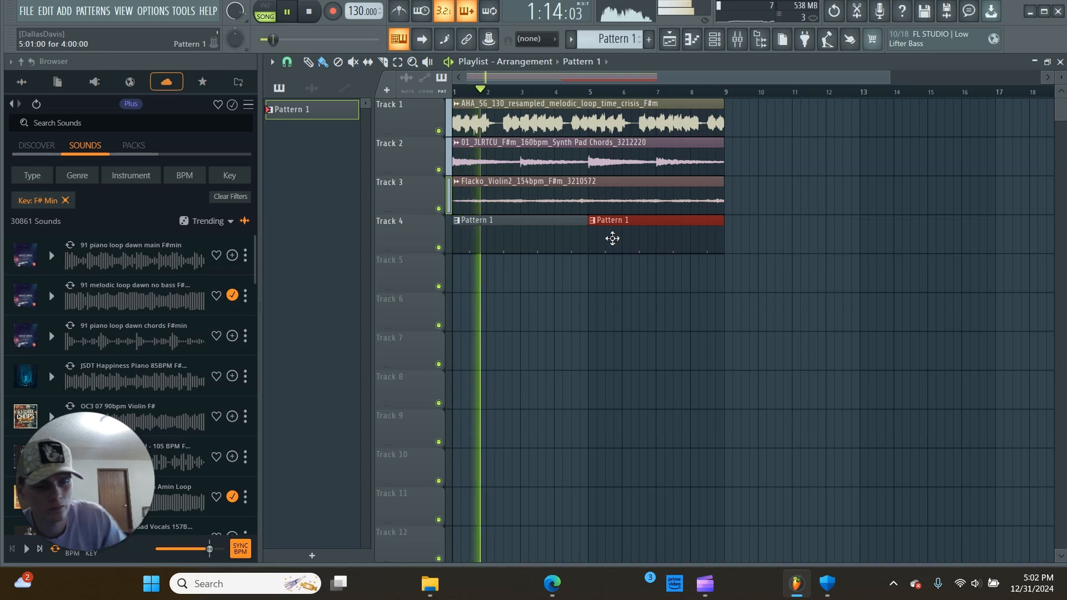
- Search the SPLICE SAMPLES folder for "hi" and audition the OS_MN_hihat_slo sample
mouse_move(429, 584)
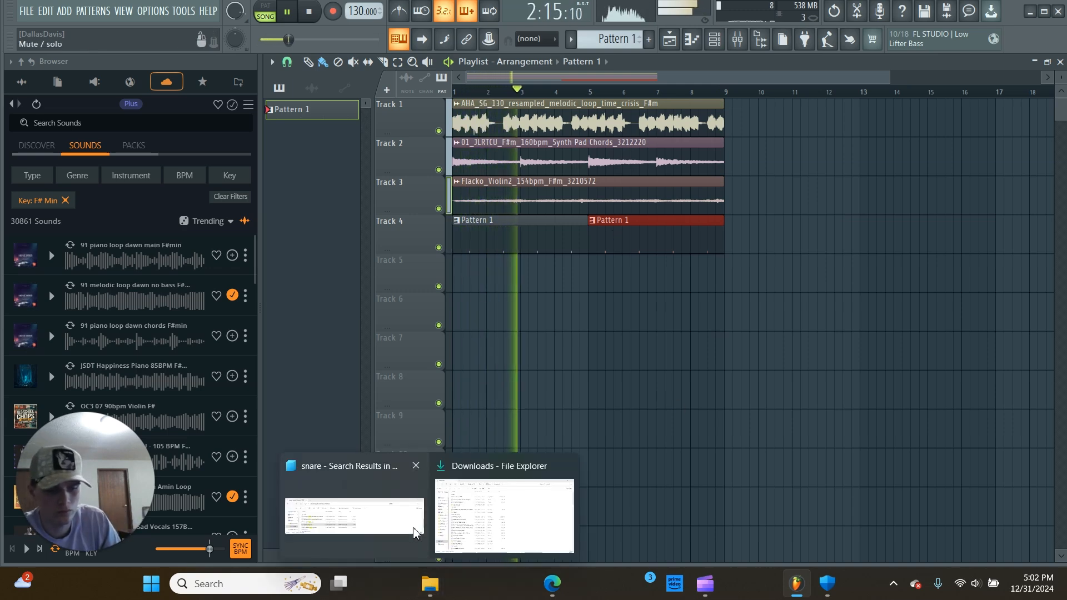
click(414, 530)
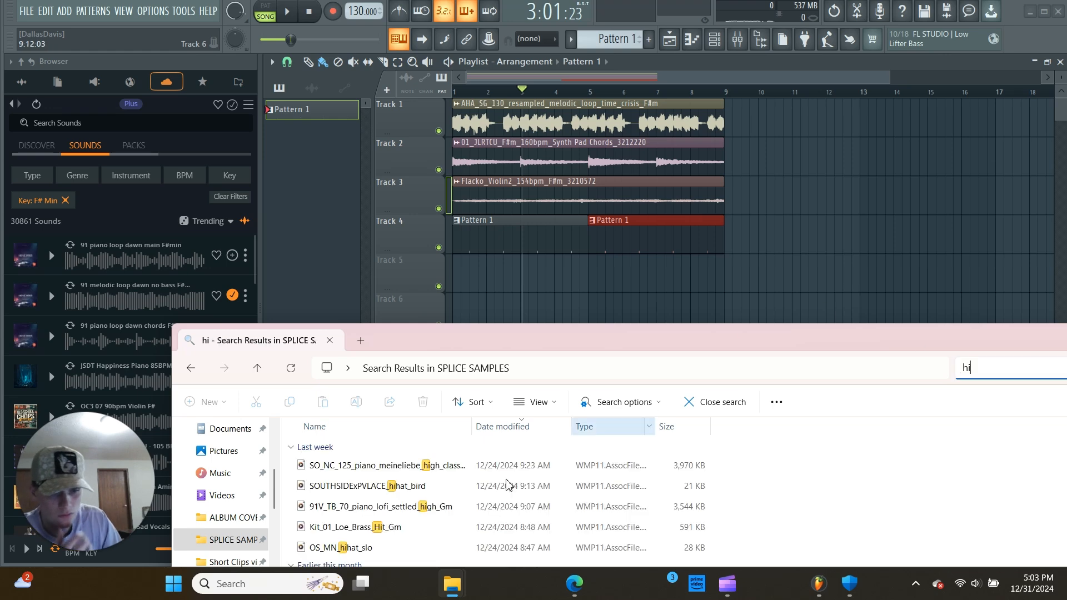
scroll(400, 483, down, 1)
double_click(377, 501)
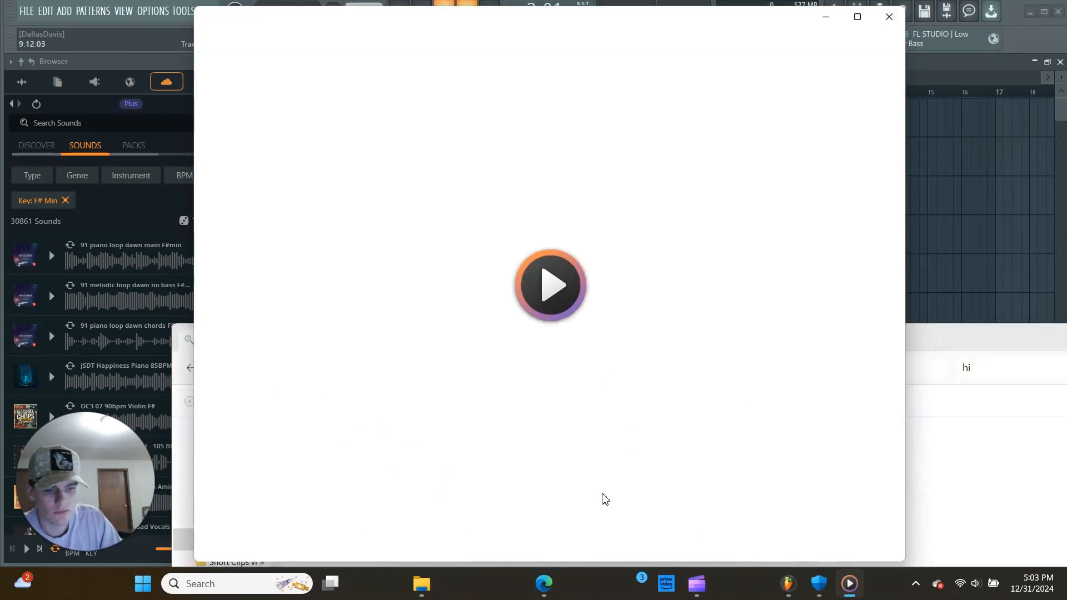
click(889, 17)
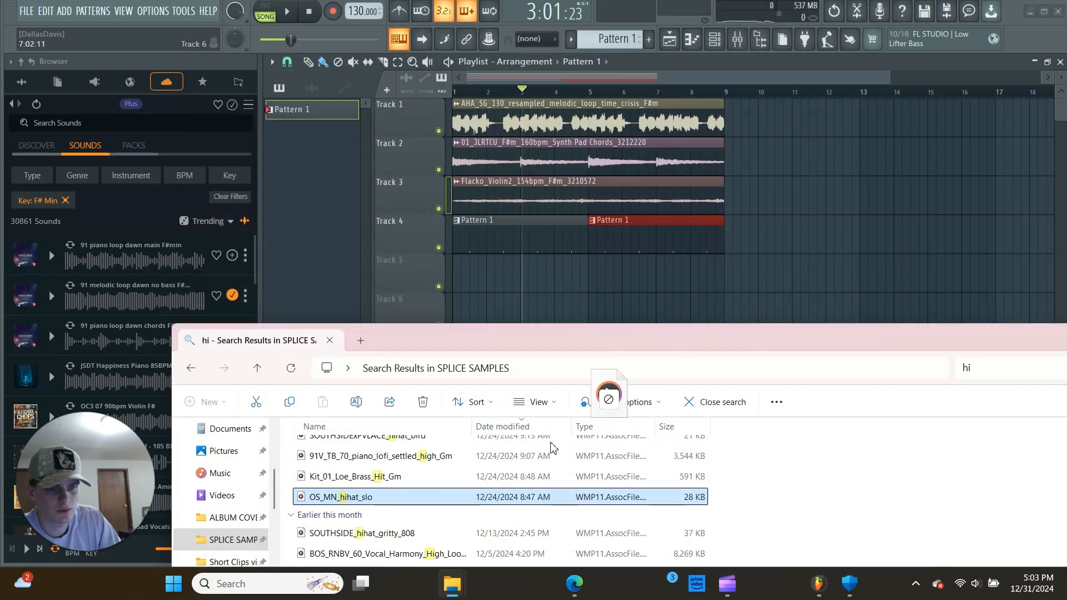
- Replace the 808 HiHat channel's sample in the channel rack with OS_MN_hihat_slo
drag(584, 438, 477, 516)
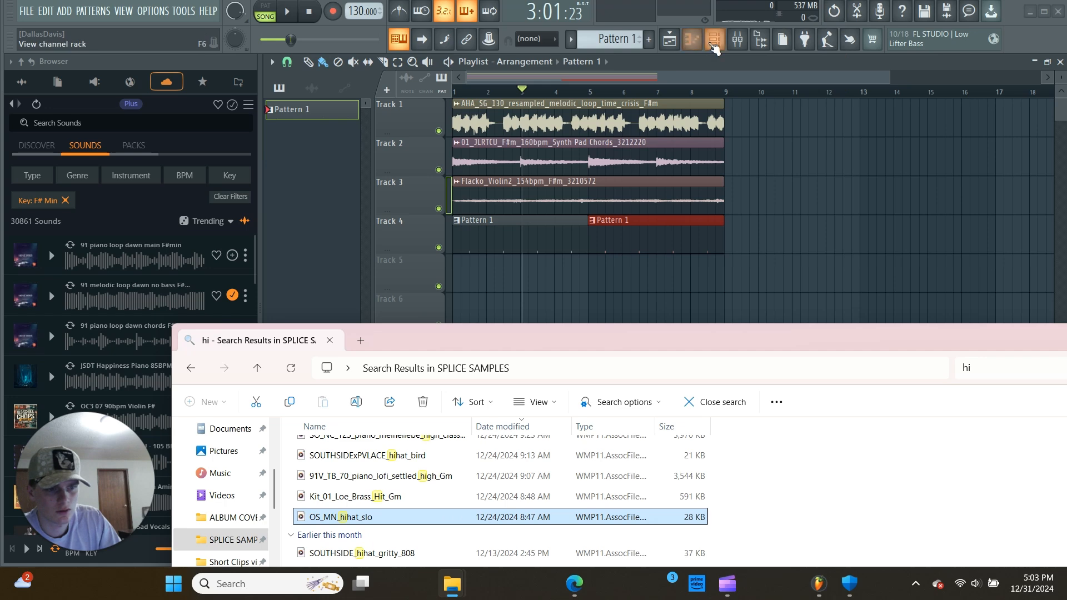
click(711, 45)
mouse_move(437, 593)
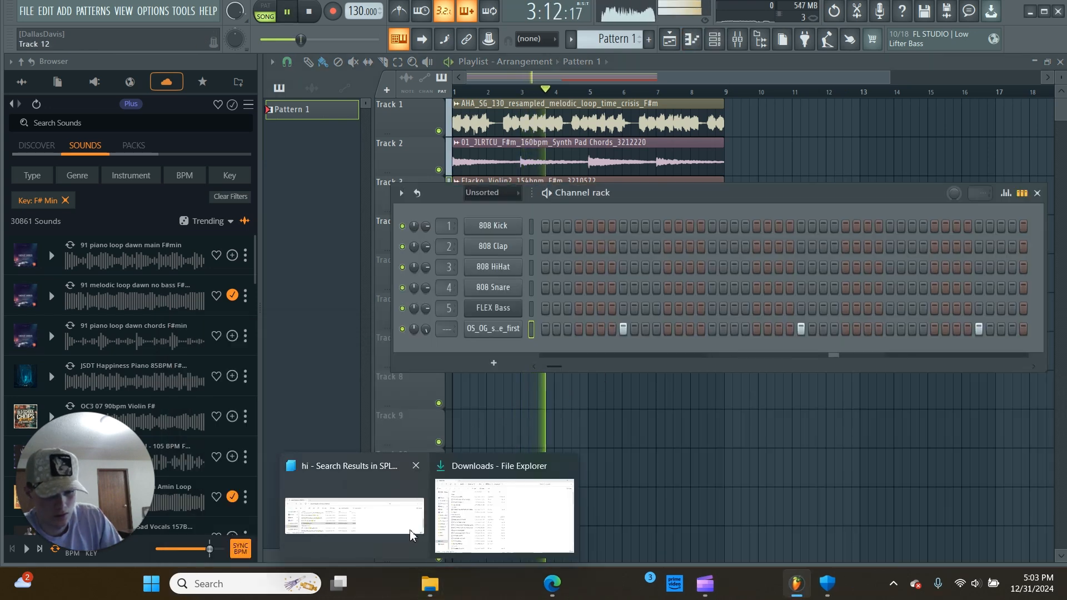
click(375, 526)
drag(543, 312, 505, 267)
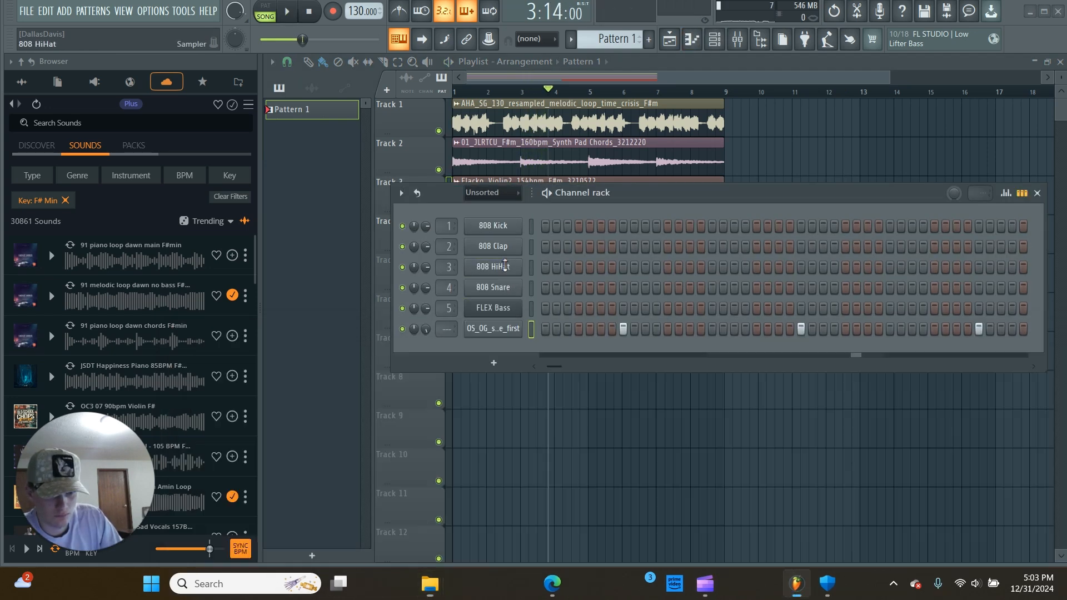
- Fill the OS_MN_hihat_slo channel on every second step and add extra hits at 2:16 and 4:06
right_click(500, 271)
click(735, 307)
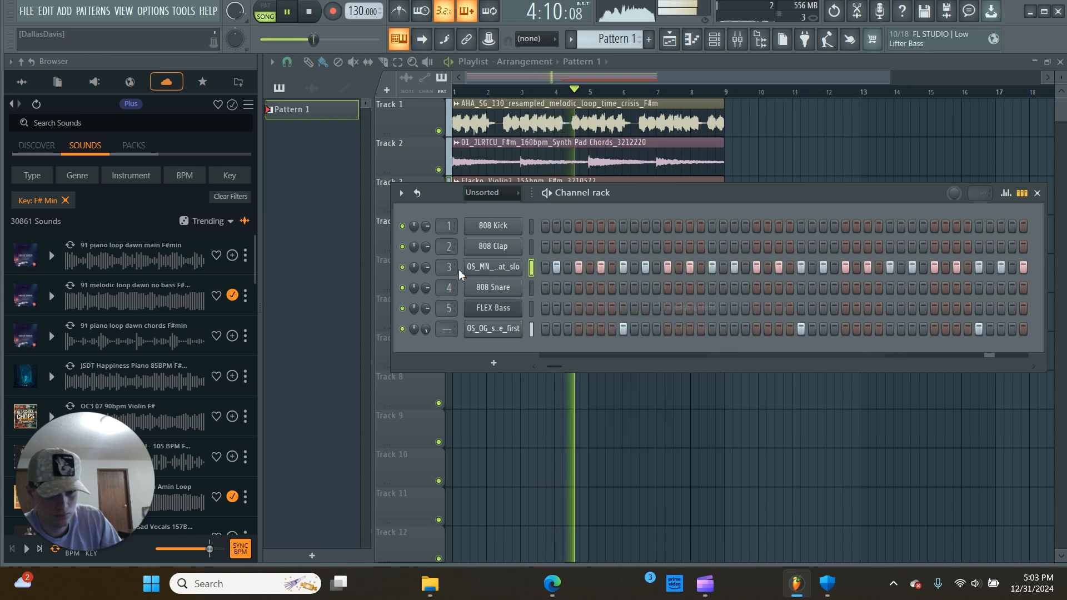
click(702, 269)
drag(564, 366, 568, 366)
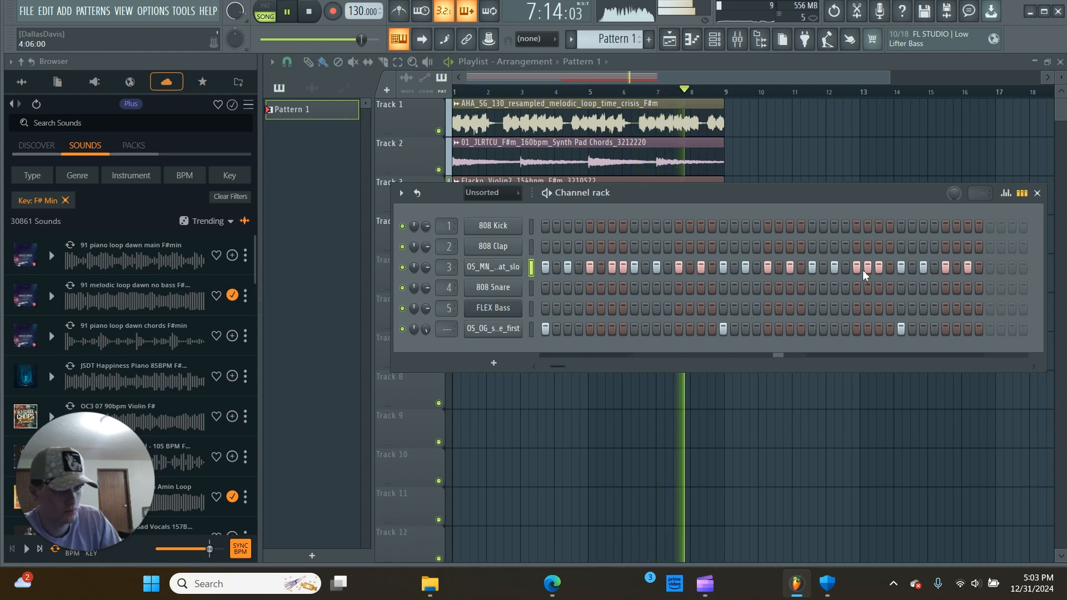
- Set the hi-hat piano roll snap to 1/6 step, paint a C#5 roll across bar 2's last beat and delete the overlapping C5 hits
click(701, 44)
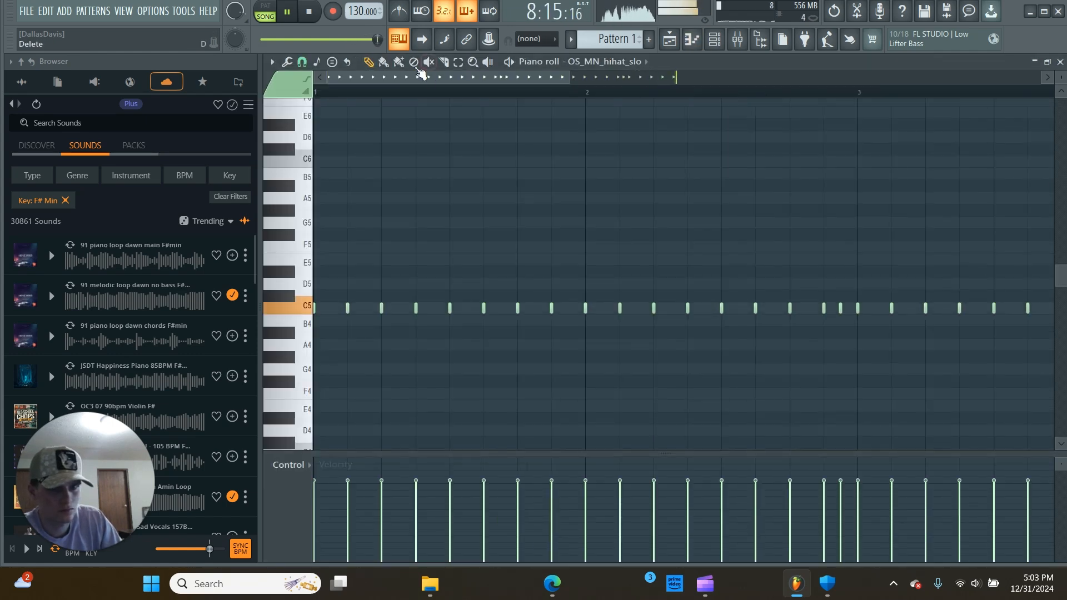
click(302, 61)
click(321, 135)
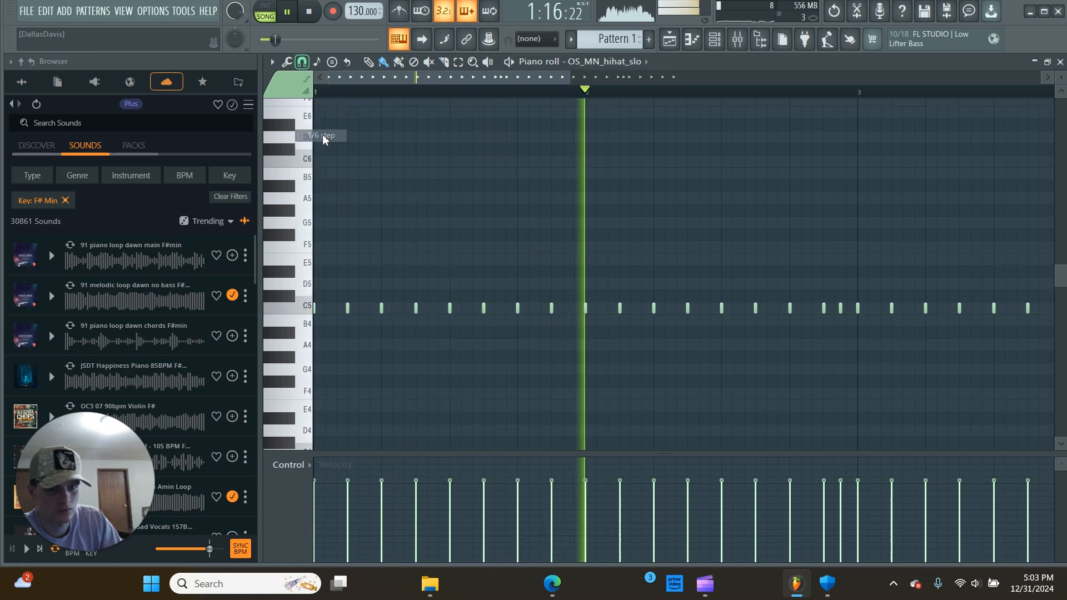
scroll(840, 95, up, 2)
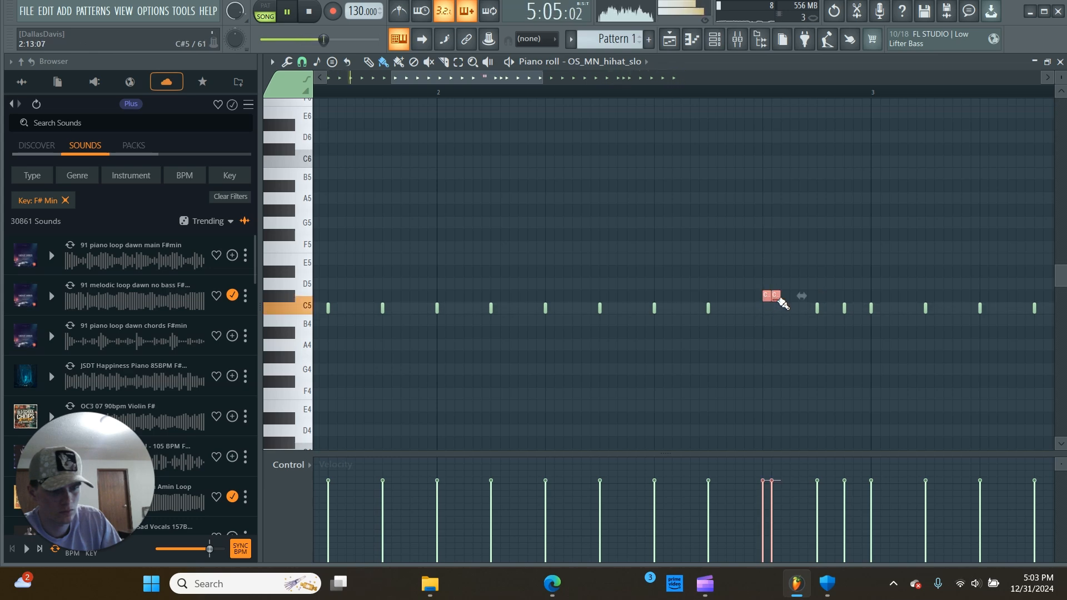
right_click(864, 308)
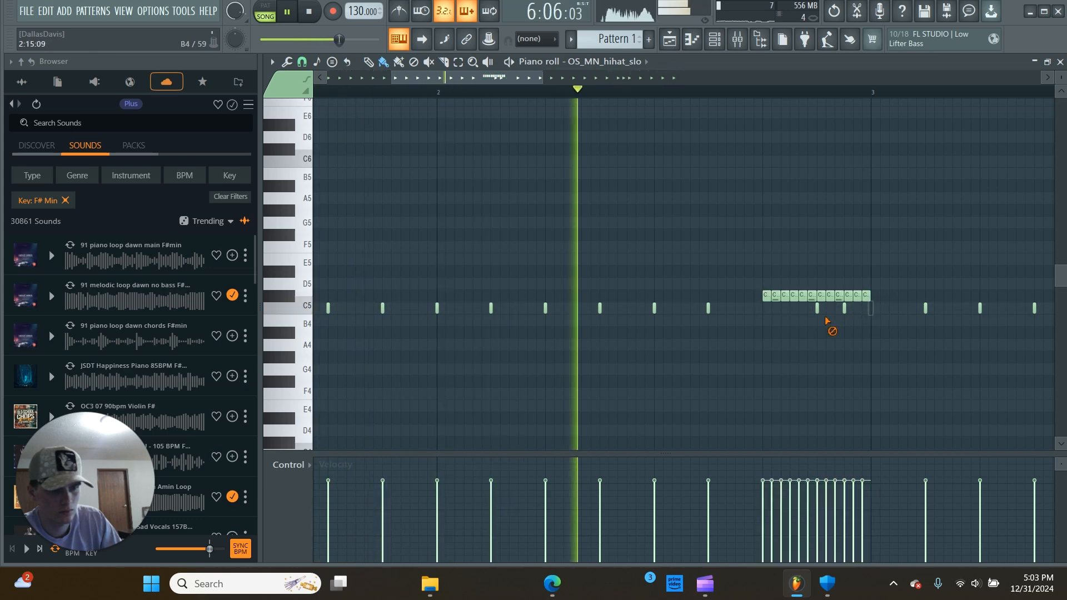
- Add a short C#5 hi-hat roll at 4:13 in place of the C5 hit there
drag(522, 79, 664, 89)
scroll(664, 91, down, 1)
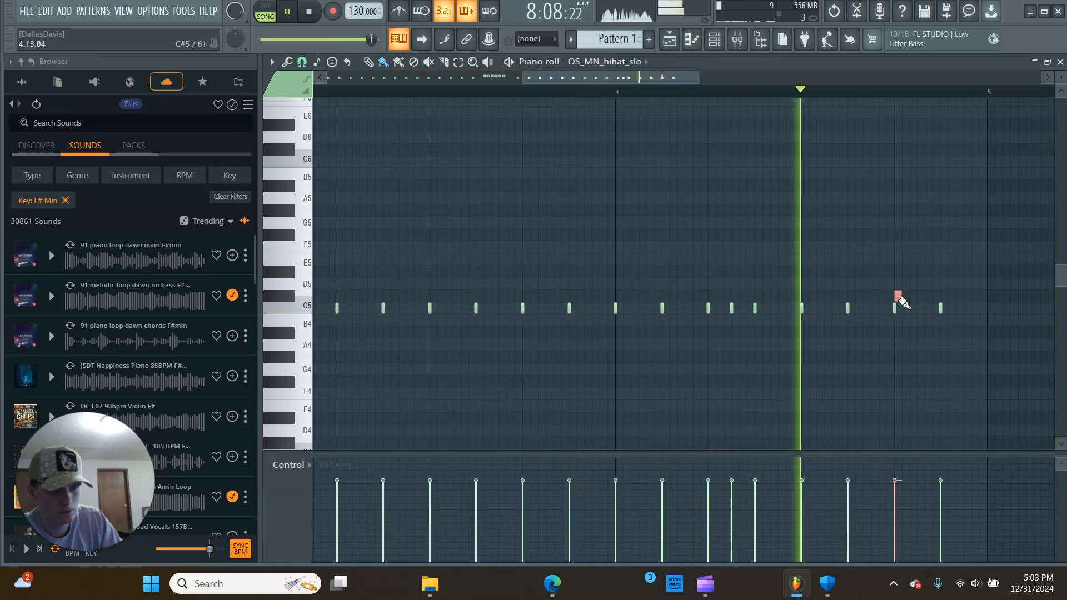
drag(896, 296, 924, 296)
drag(693, 76, 497, 70)
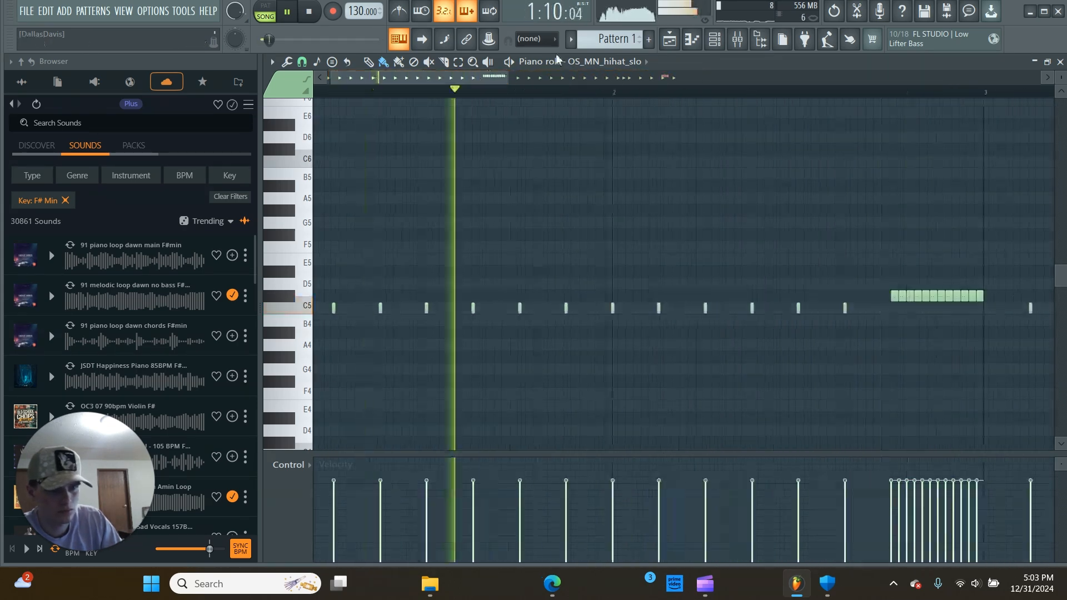
- Return to the playlist, stop playback and search the SPLICE SAMPLES folder in File Explorer for "808"
click(671, 40)
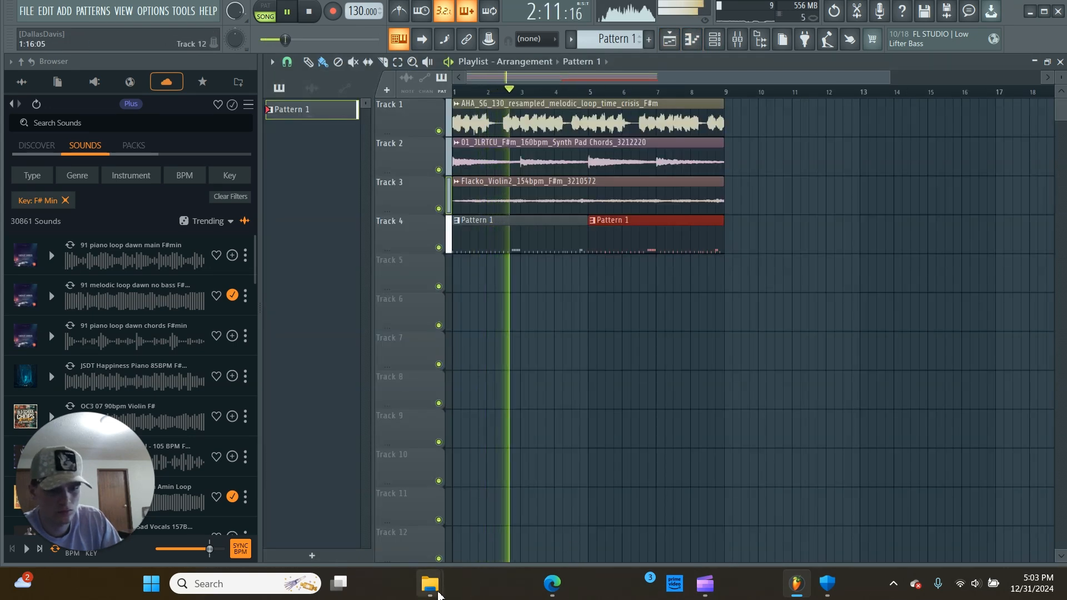
mouse_move(430, 582)
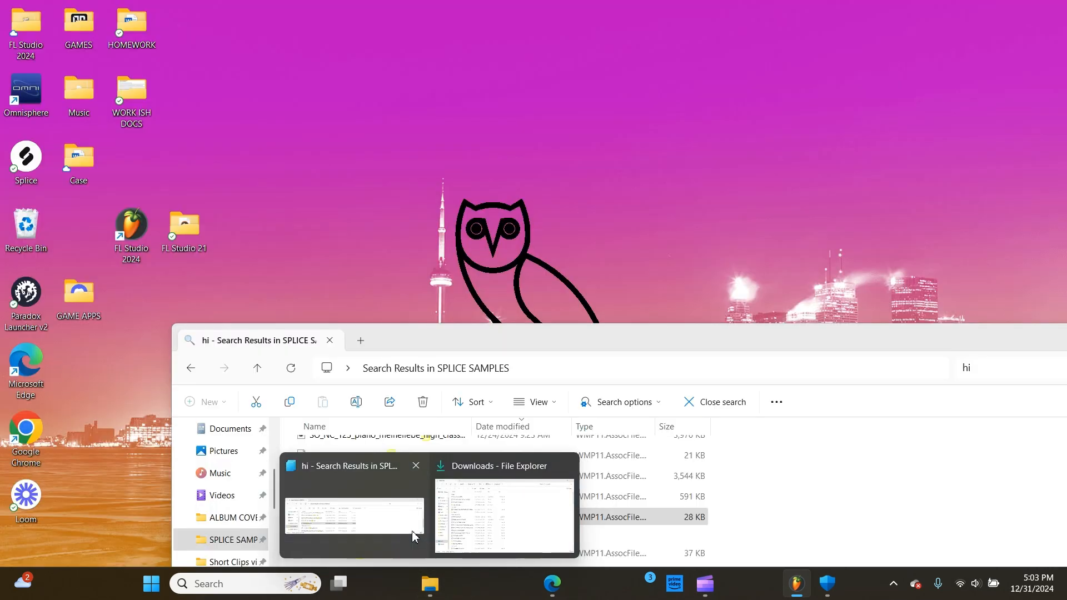
click(412, 534)
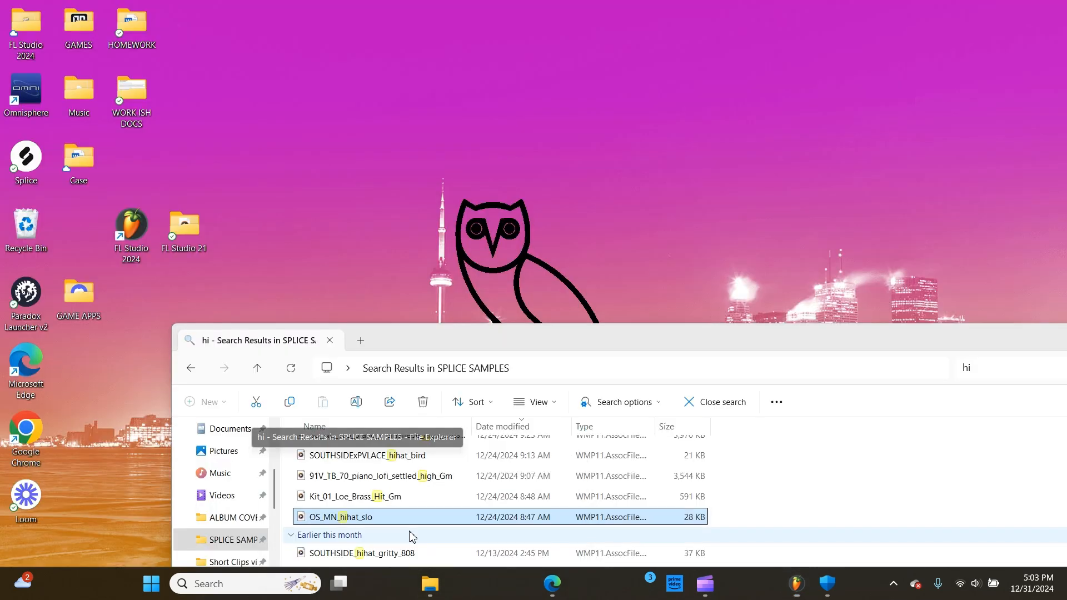
click(311, 14)
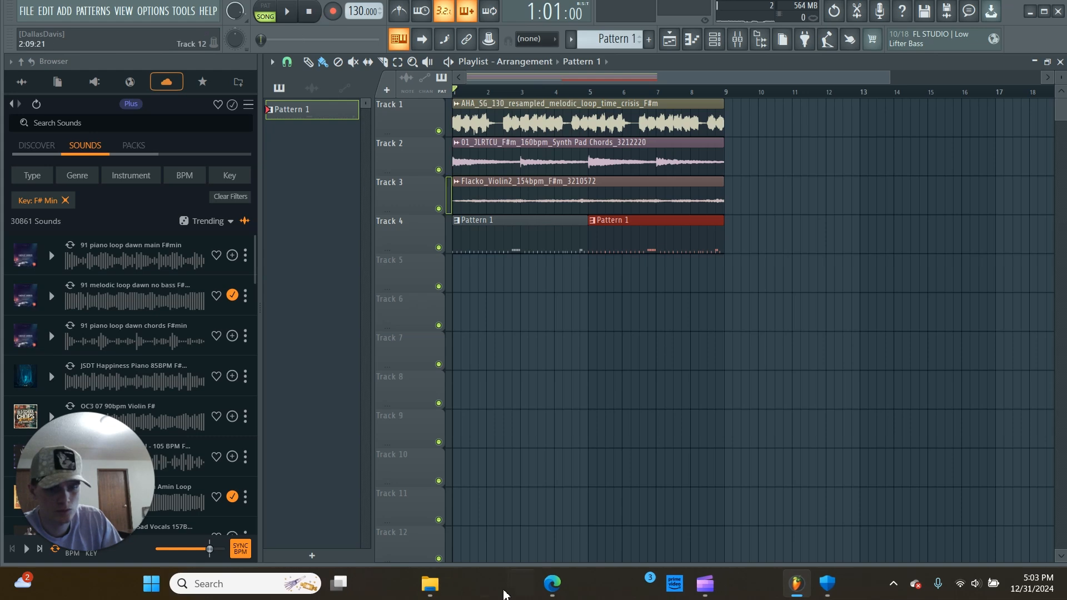
mouse_move(434, 592)
click(405, 538)
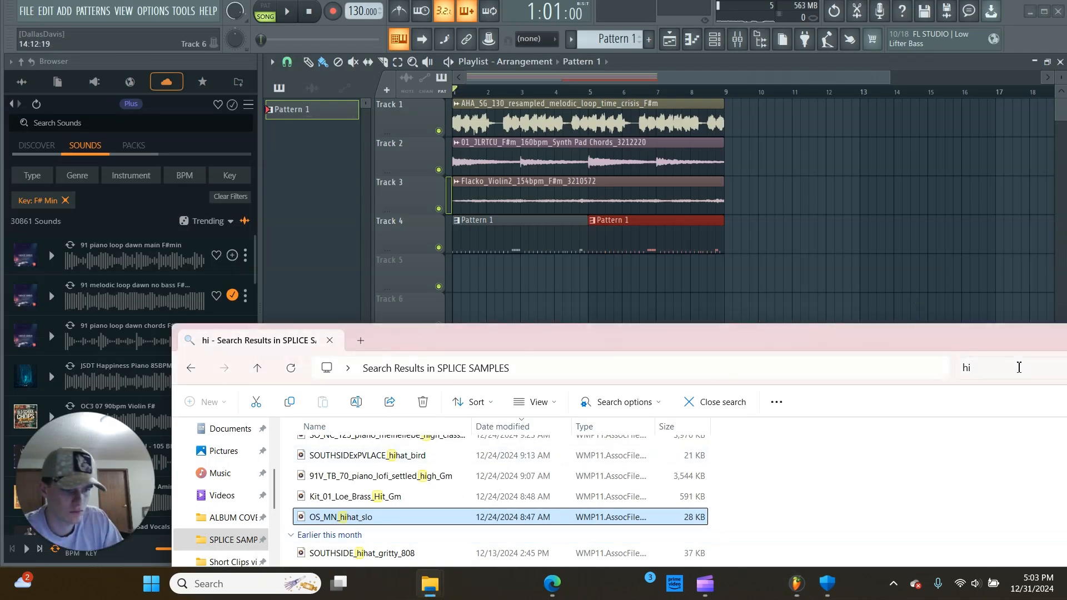
text(808)
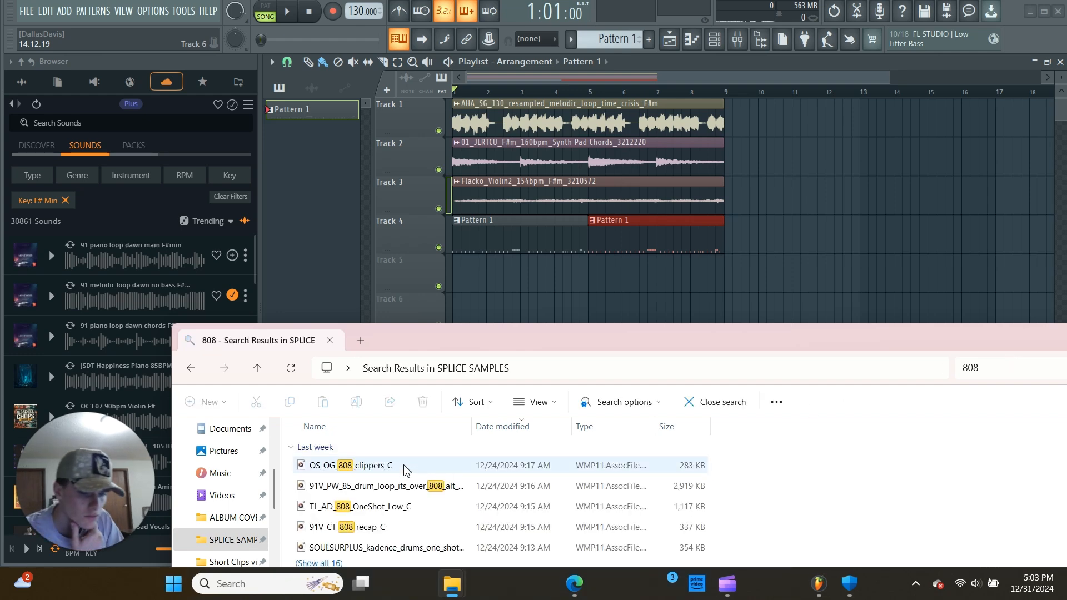
- Audition the OS_OG_808_clippers_C and TL_AD_808_OneShot_Low_C samples
click(411, 466)
double_click(411, 466)
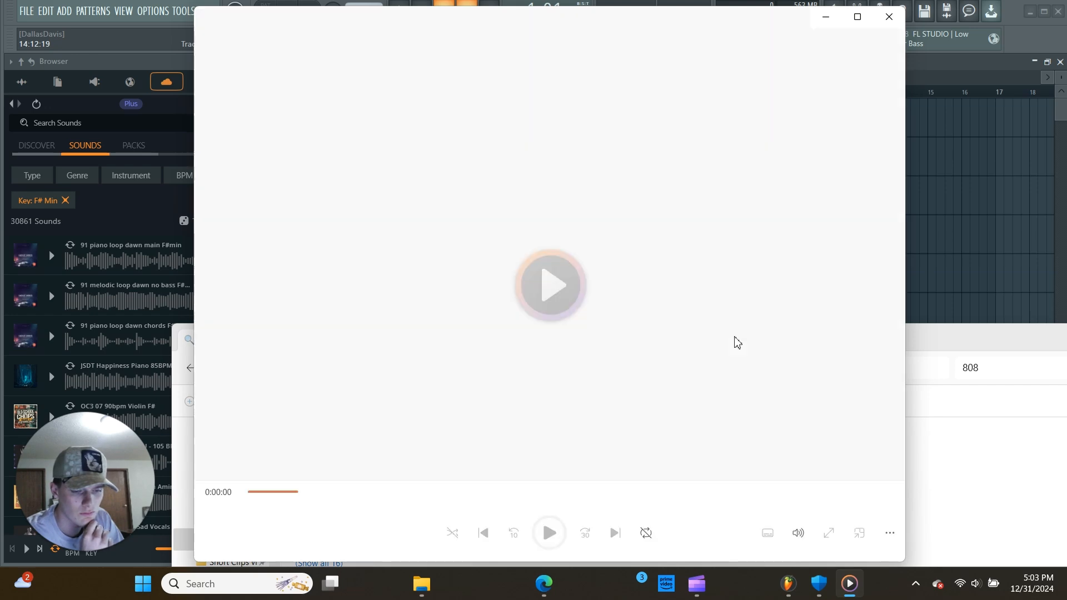
click(896, 22)
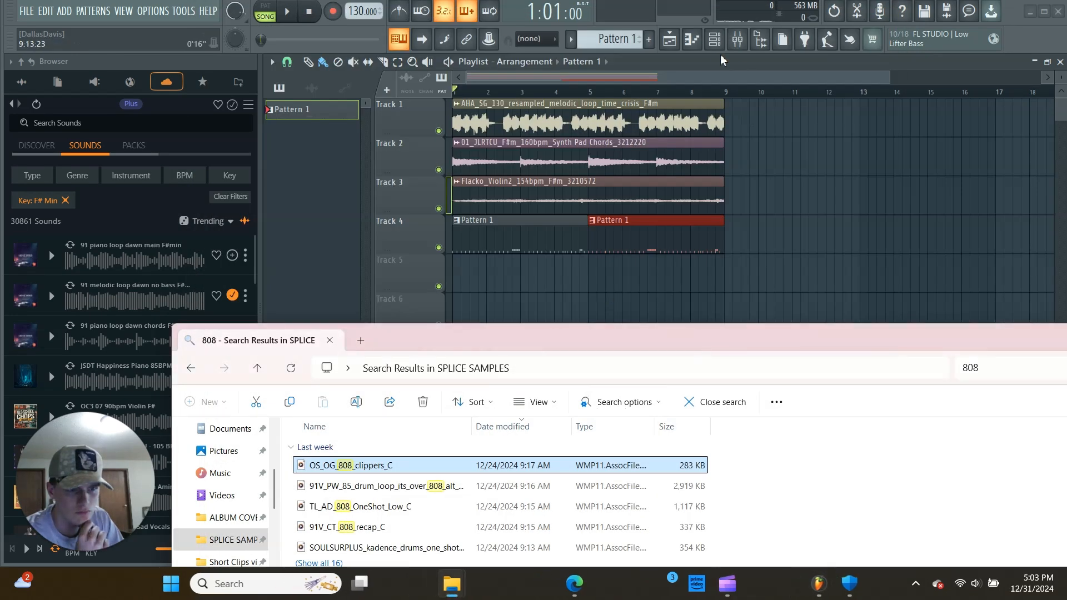
double_click(356, 506)
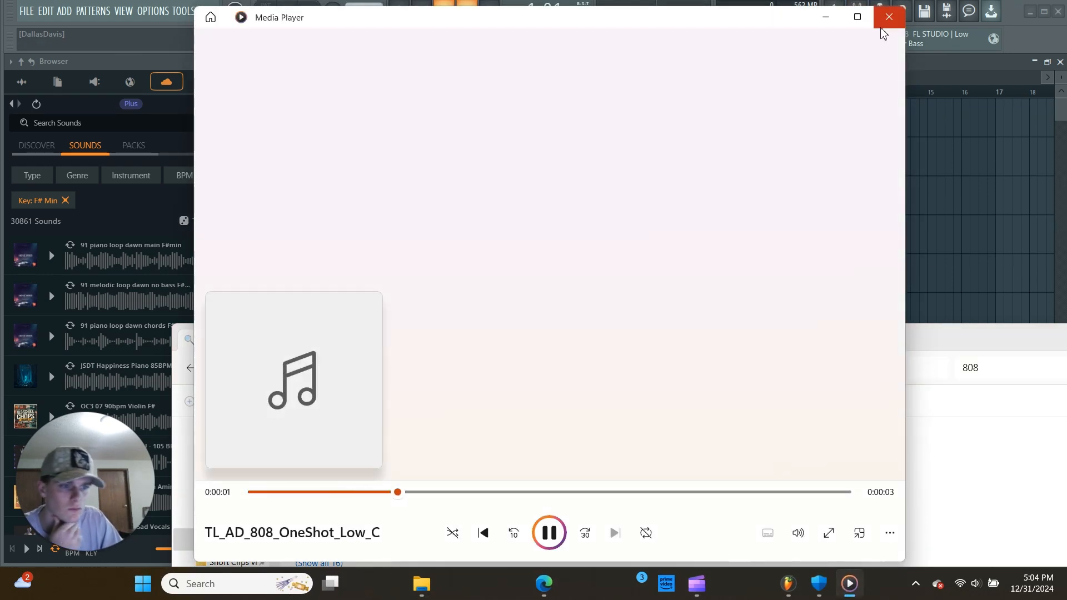
click(885, 24)
- Replace the 808 Kick channel's sample in the channel rack with TL_AD_808_OneShot_Low_C
click(715, 39)
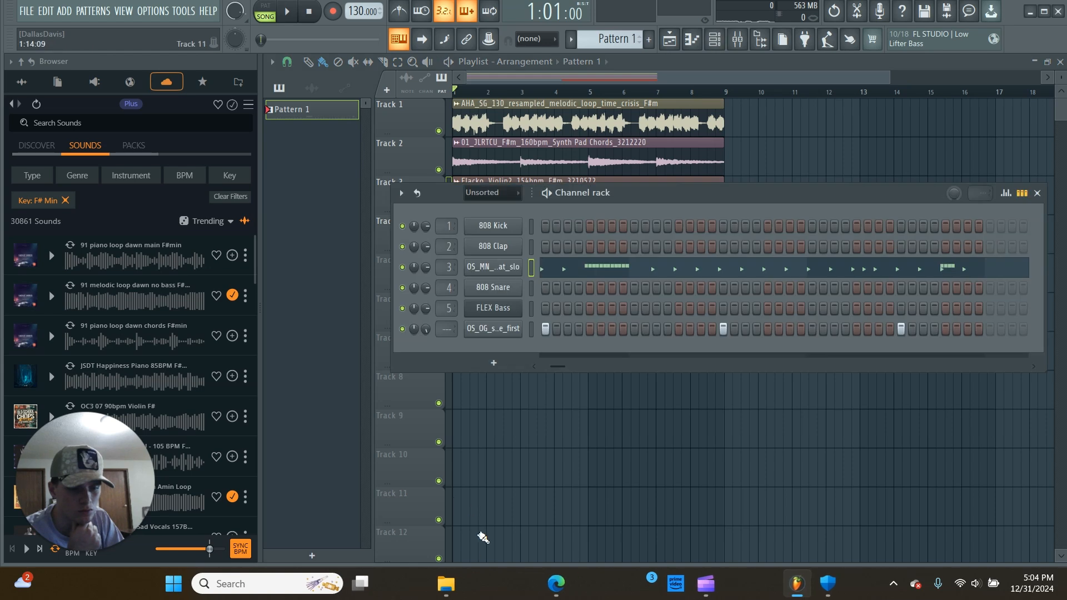
mouse_move(432, 590)
click(366, 500)
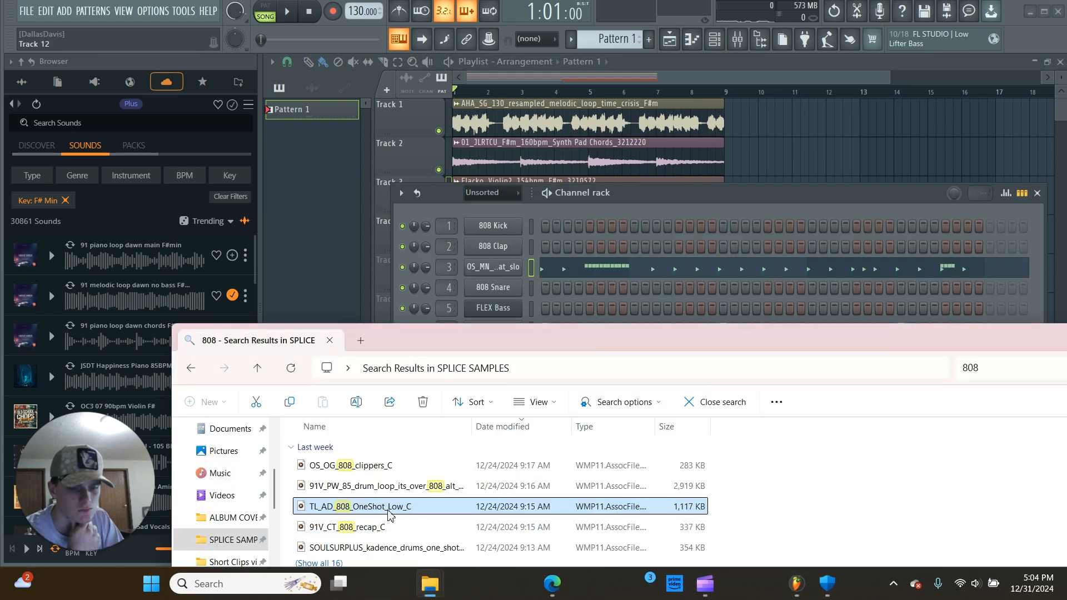
click(511, 222)
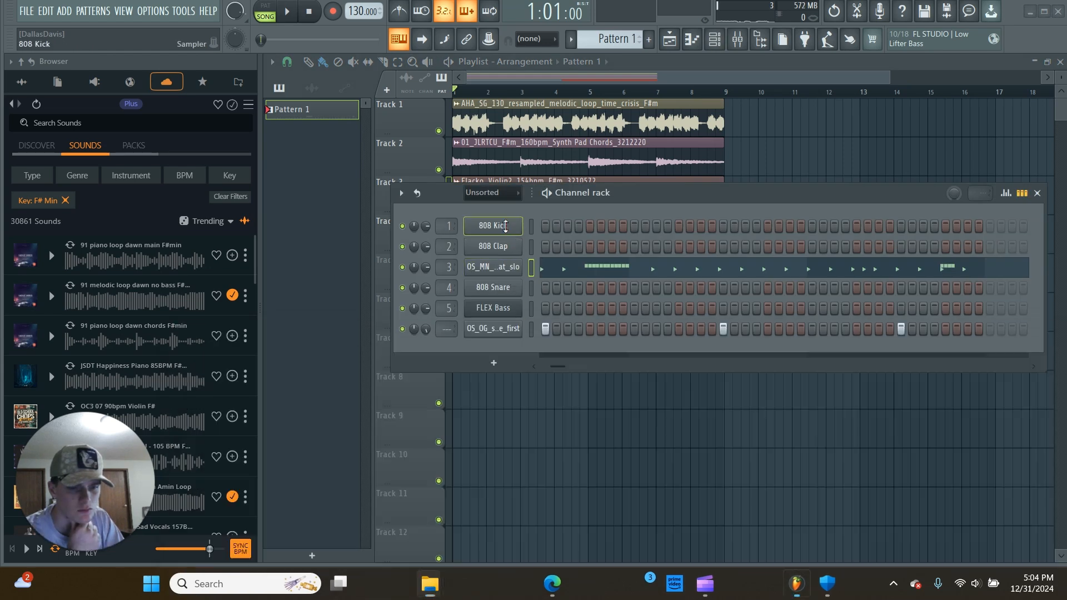
- Review the TL_AD_808_OneShot_Low_C channel's sample, envelope and miscellaneous settings
click(493, 227)
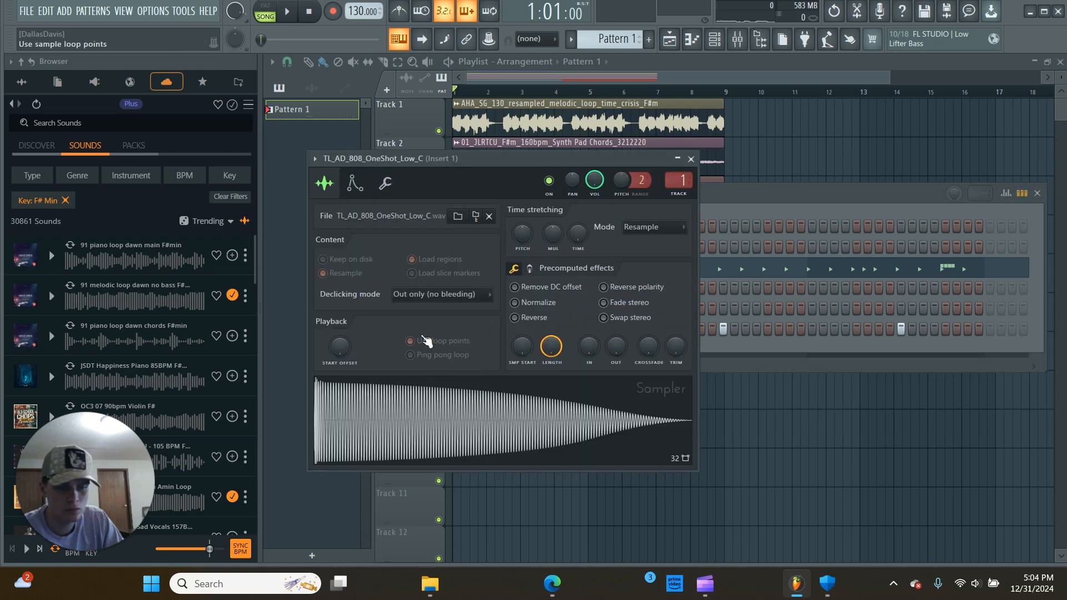
click(355, 183)
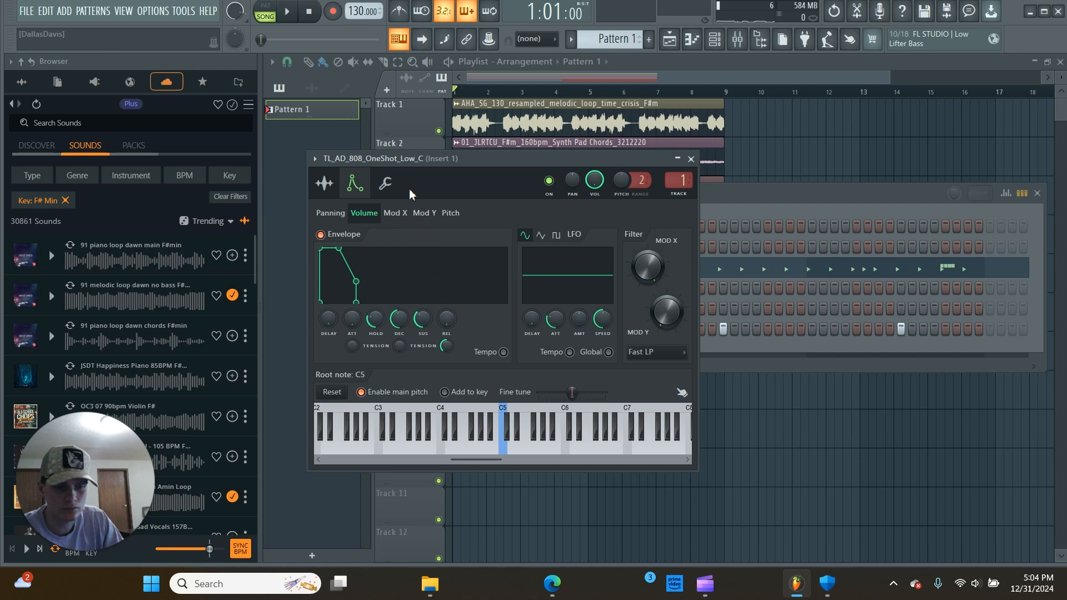
click(385, 183)
click(713, 195)
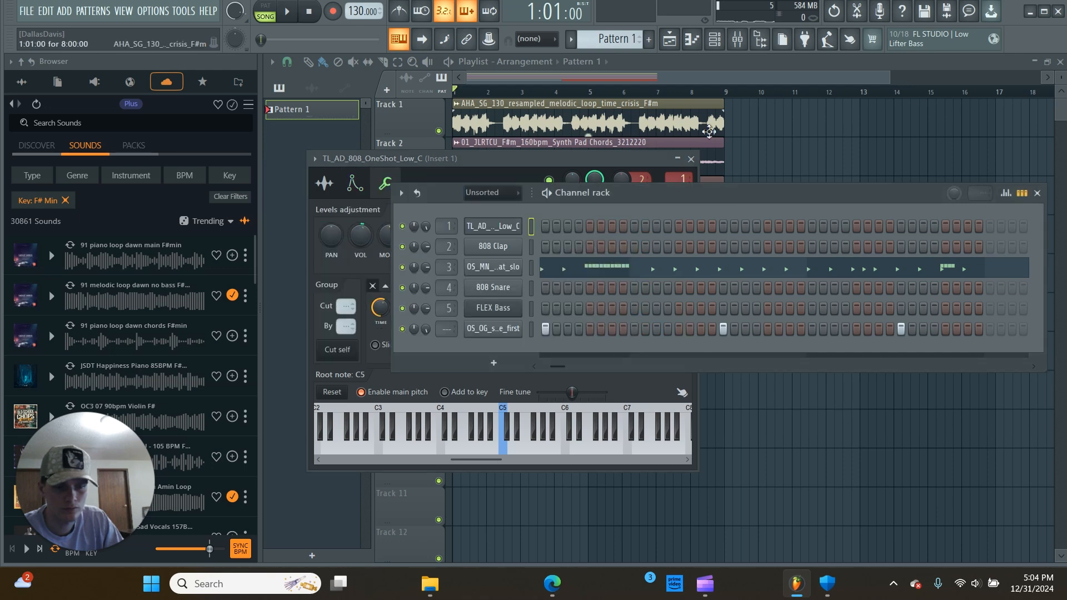
- Record six long C5 notes for the TL_AD_808_OneShot_Low_C channel across bars 1 to 4 of Pattern 1
click(699, 47)
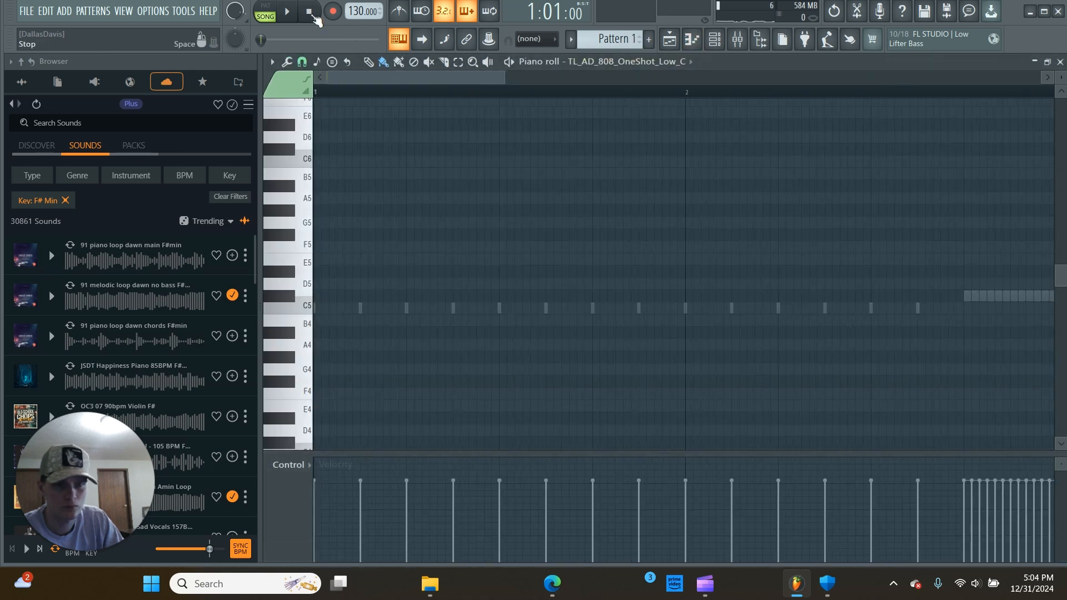
click(334, 12)
click(510, 387)
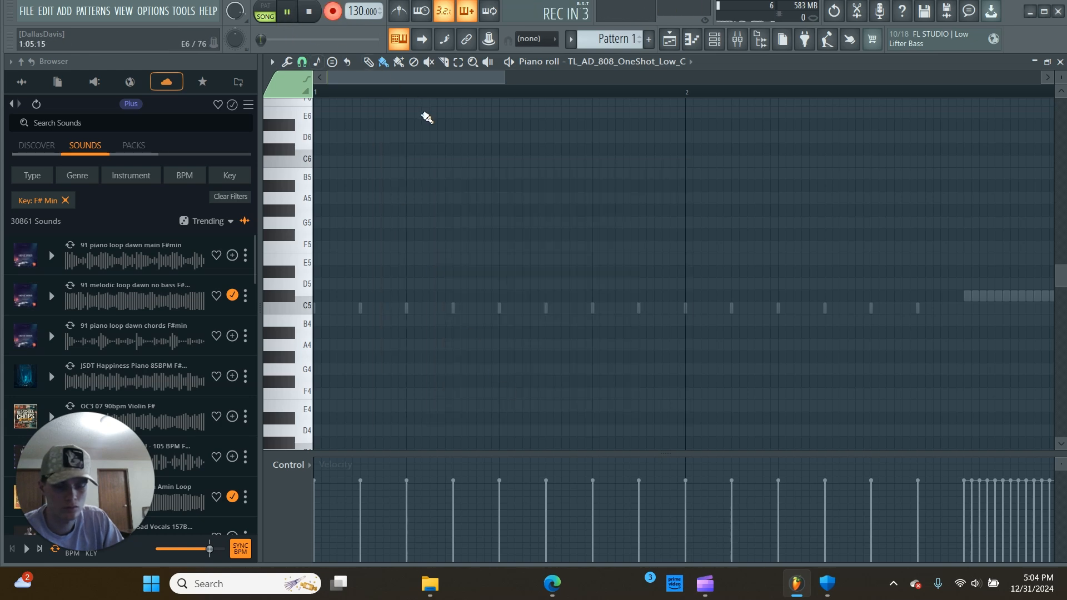
key(q)
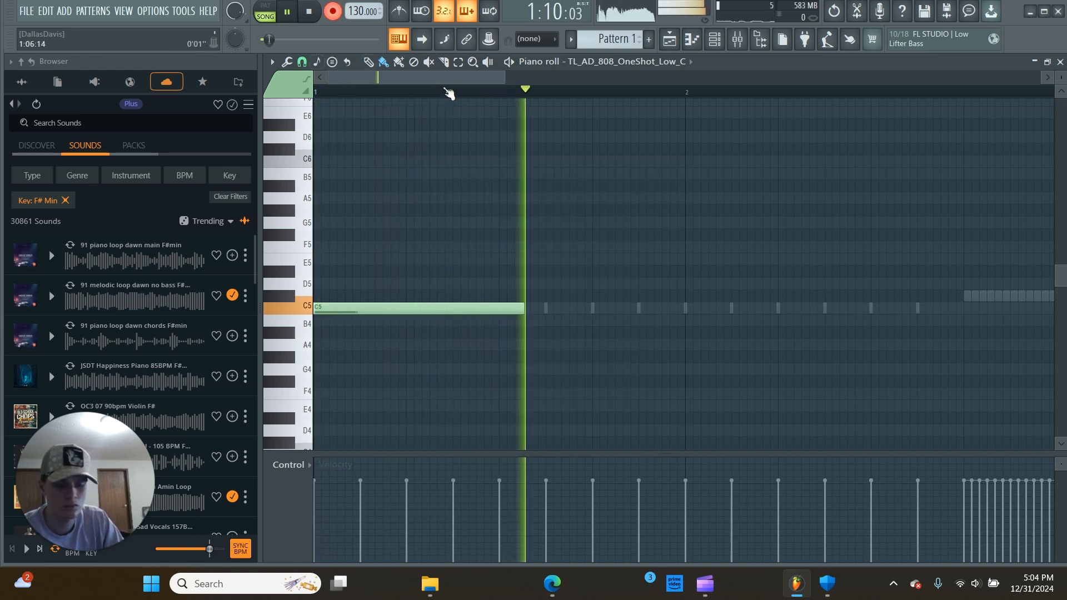
key(q)
key(q)
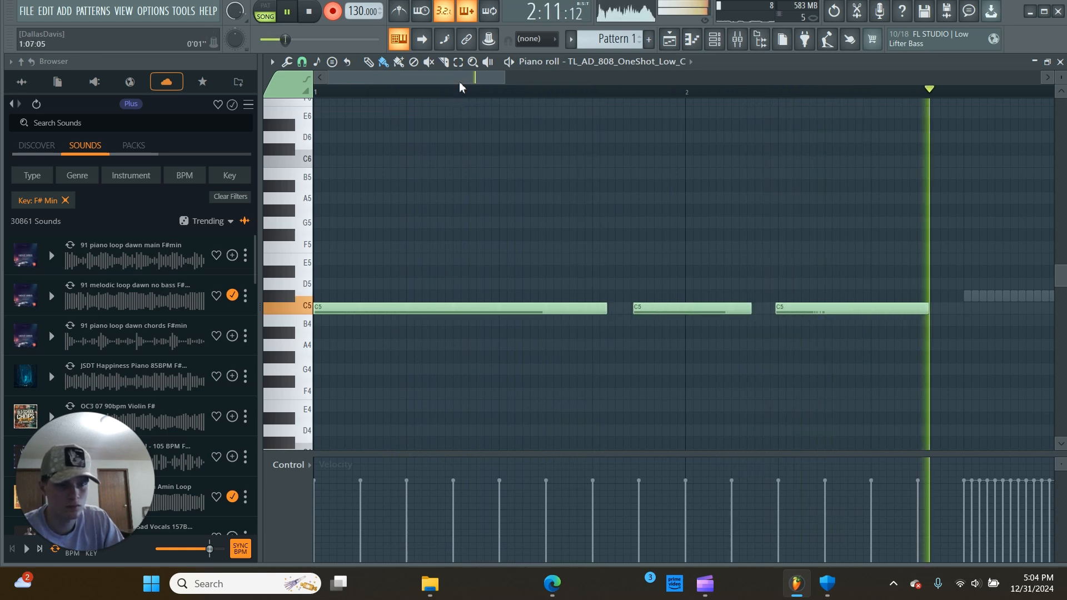
key(q)
key(q)
key(q)
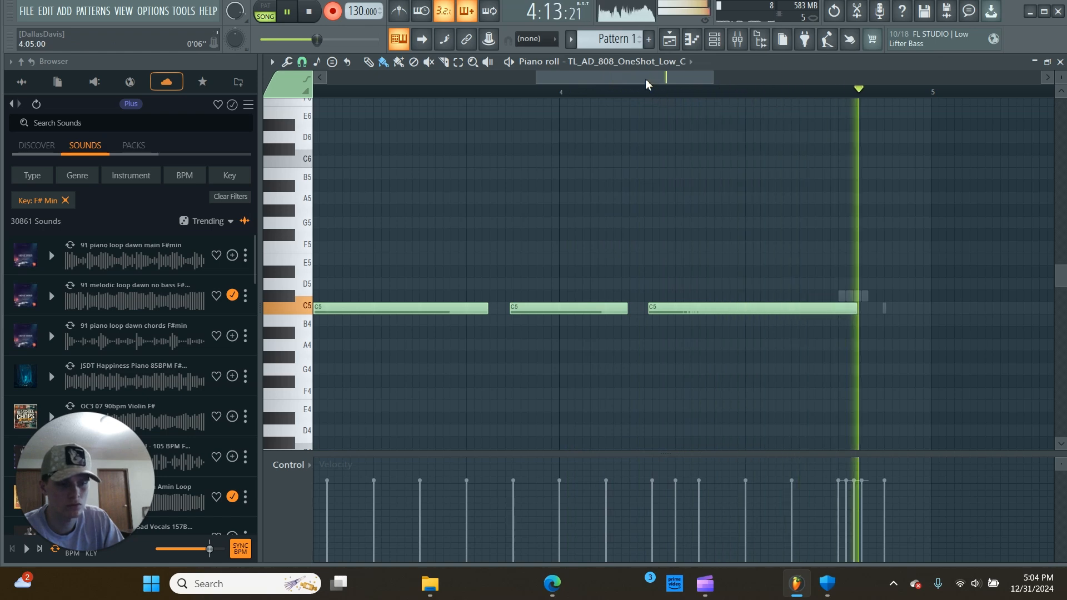
key(space)
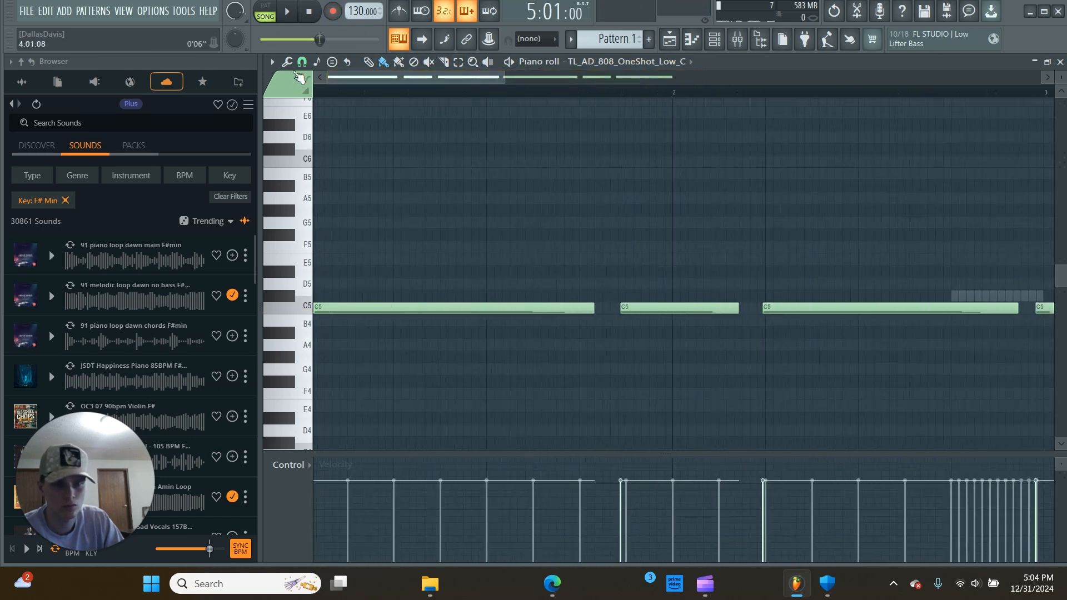
- Change the piano roll snap setting and quick quantize the recorded 808 notes
click(286, 61)
click(354, 146)
click(304, 64)
click(328, 232)
click(287, 62)
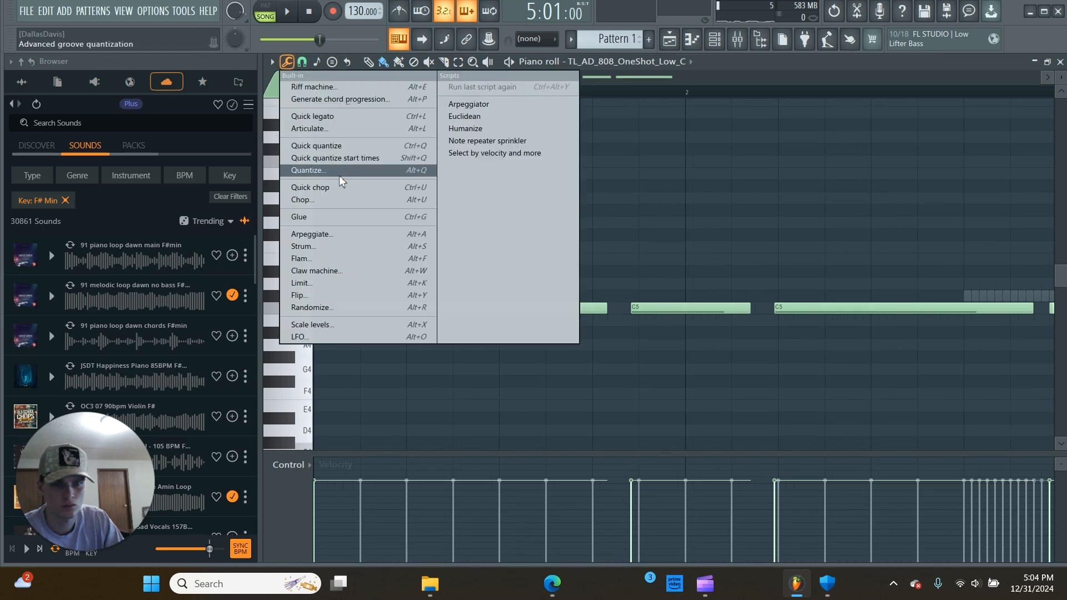
click(335, 147)
- Select all the 808 notes in the four bars and transpose them up to F#5 during playback
key(space)
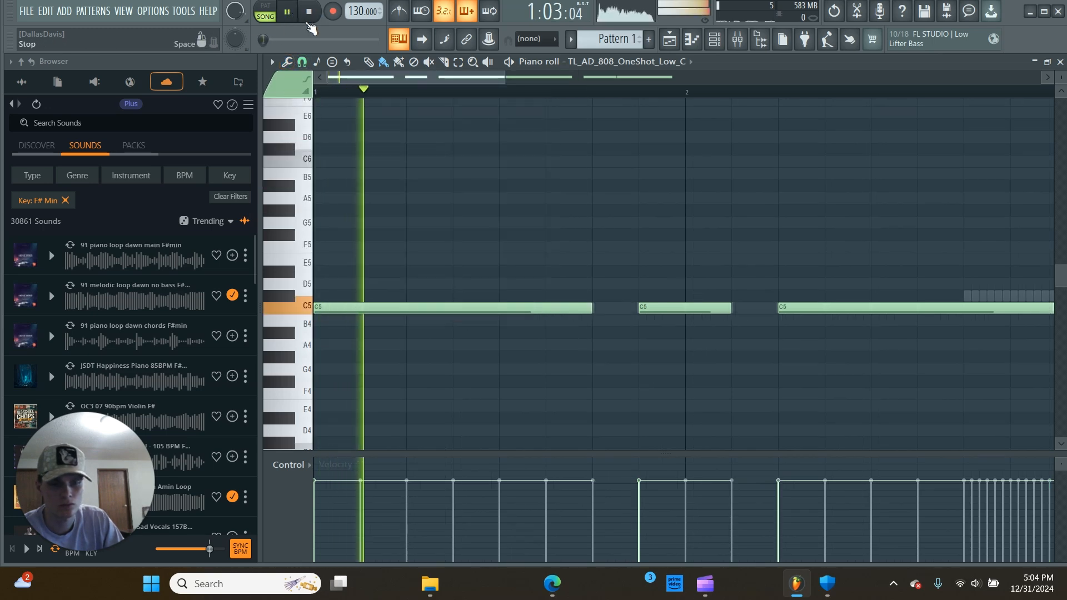
drag(499, 78, 652, 78)
scroll(569, 89, down, 2)
scroll(716, 89, down, 1)
scroll(718, 92, down, 1)
drag(919, 231, 311, 321)
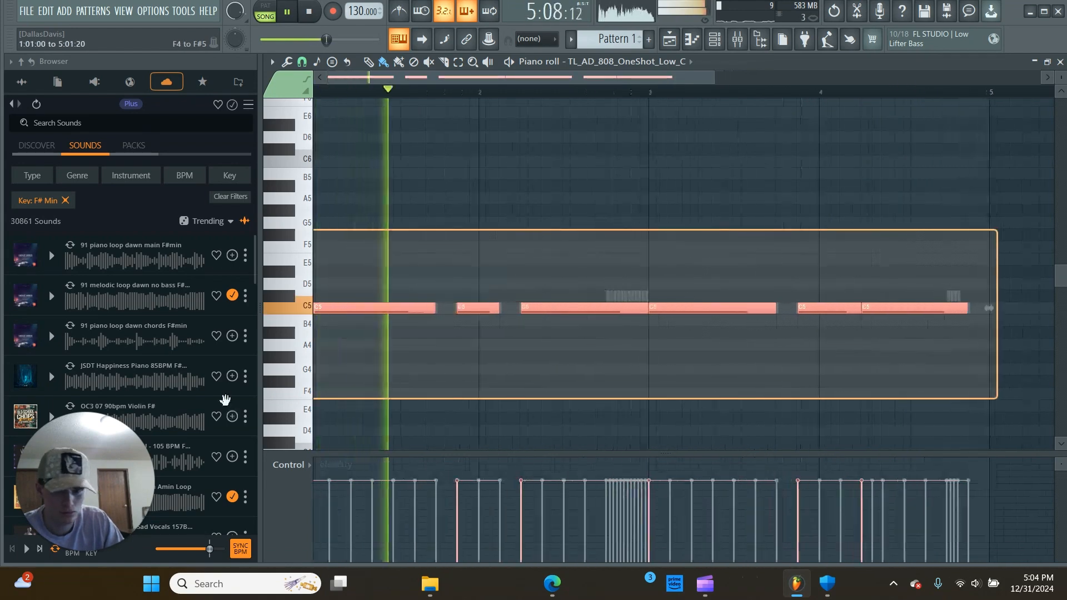
drag(989, 254, 342, 232)
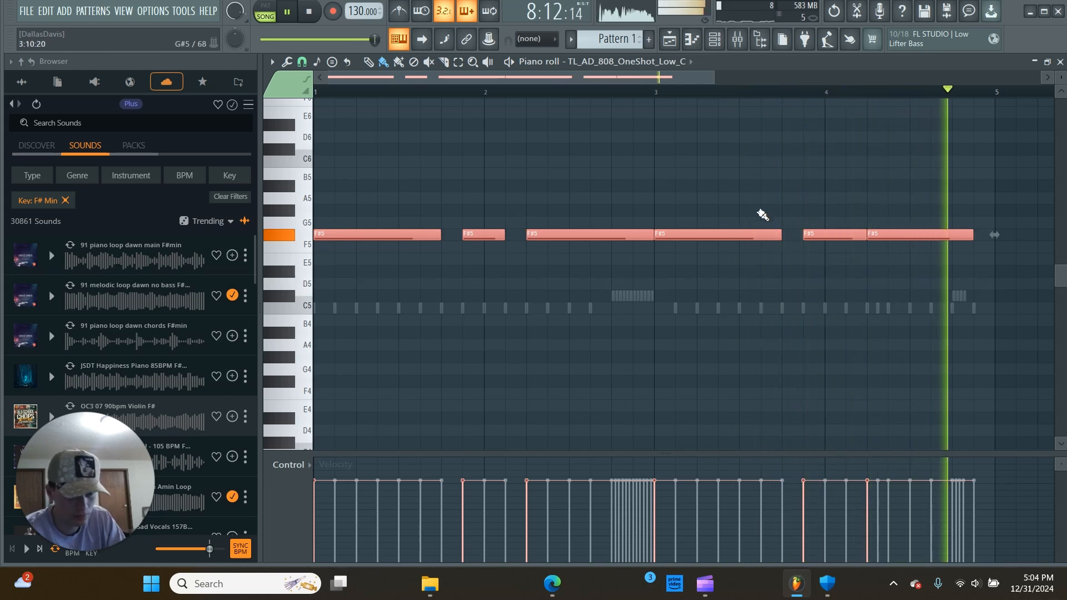
- Select the three 808 notes in bars 1 and 2 and lower them to D5
drag(670, 180, 369, 248)
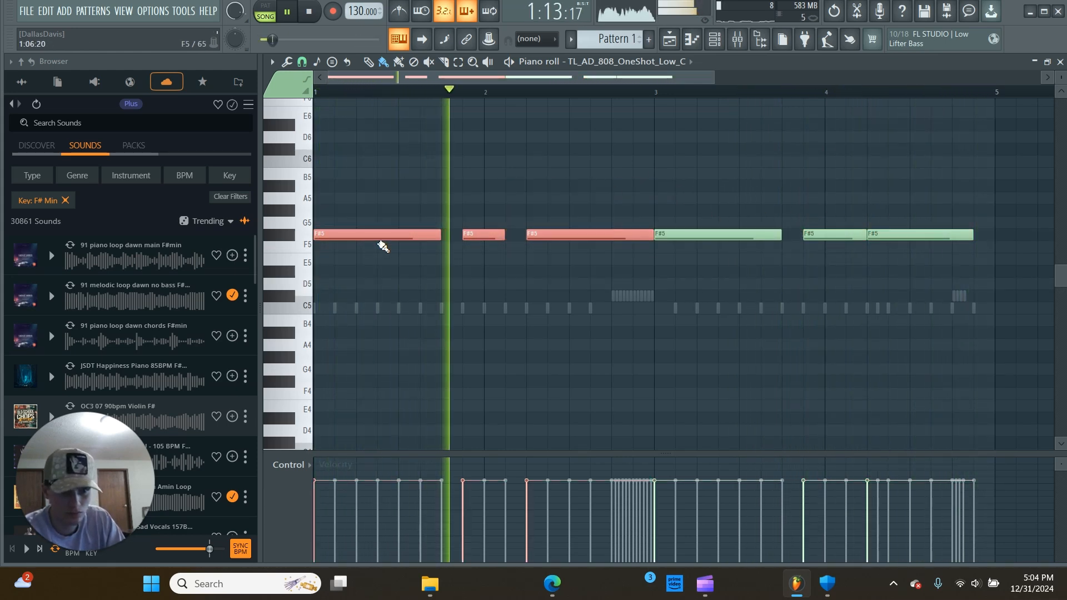
key(shift+Down)
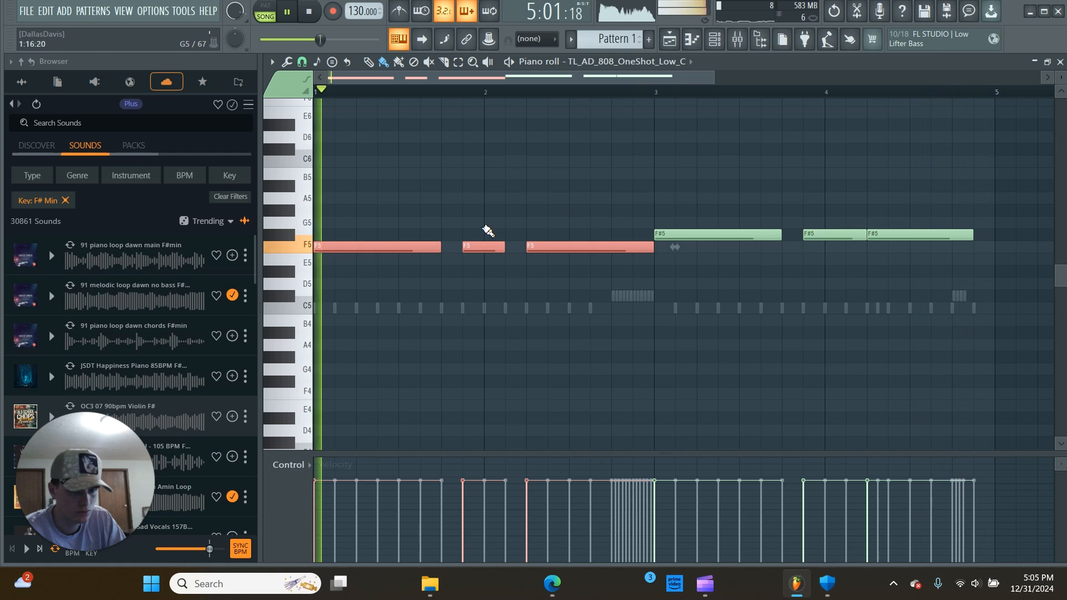
drag(572, 247, 561, 274)
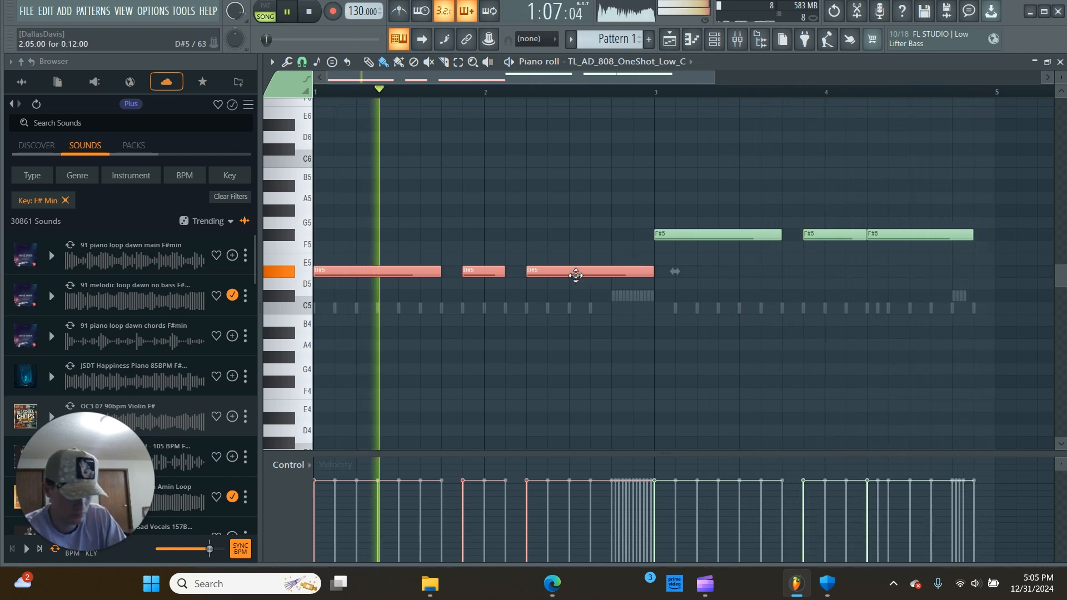
drag(576, 277, 578, 283)
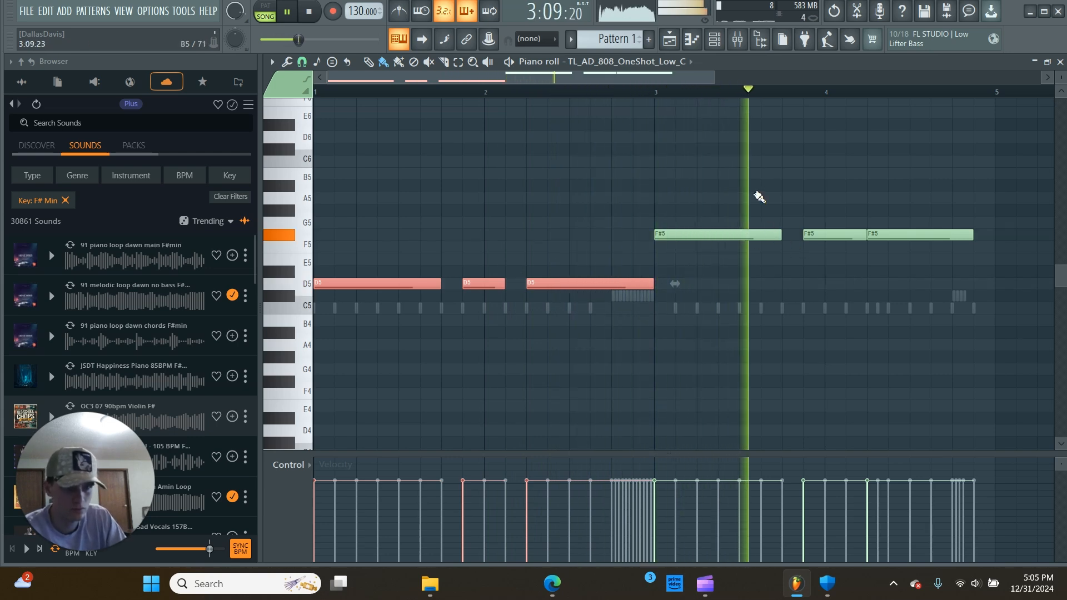
- Lower the 808 note at the start of bar 3 to F5 and return to the playlist
drag(744, 234, 745, 246)
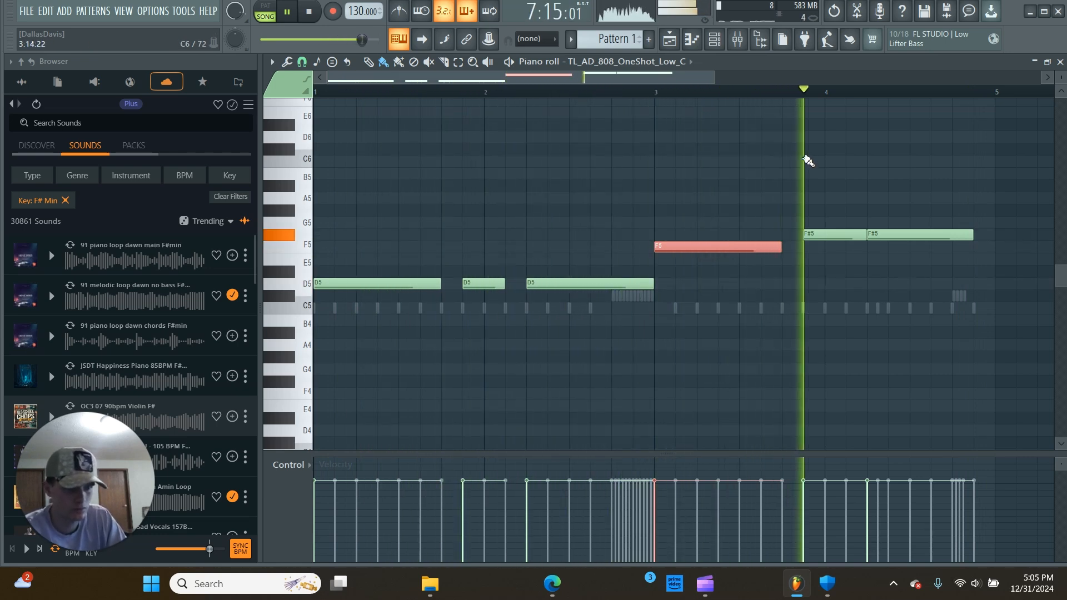
click(670, 39)
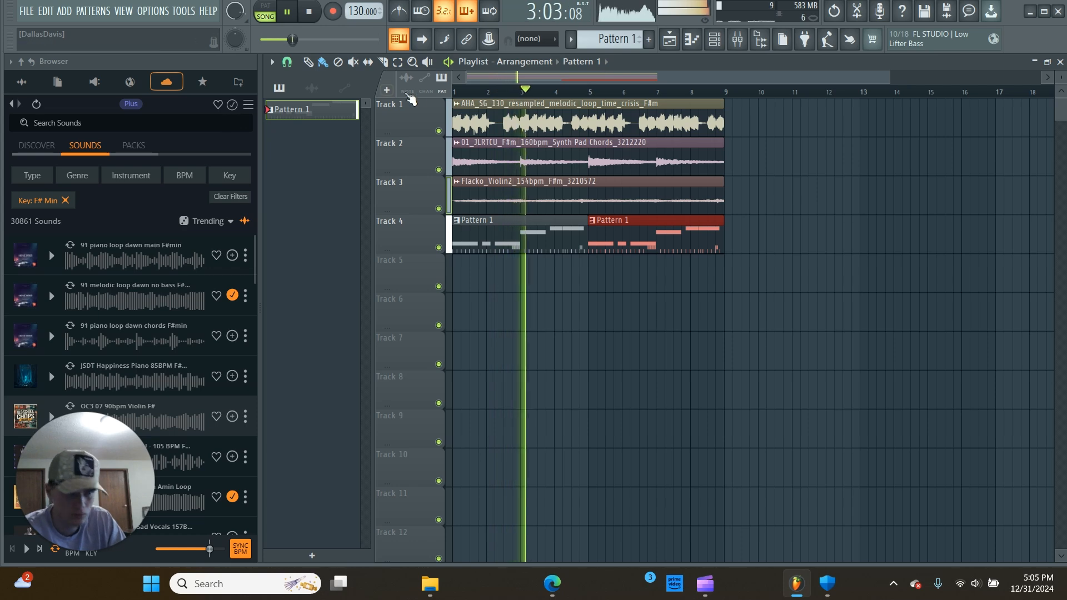
- Search the online sound library for "open hi hat murda" with the F# Min key filter removed
click(134, 128)
text(o)
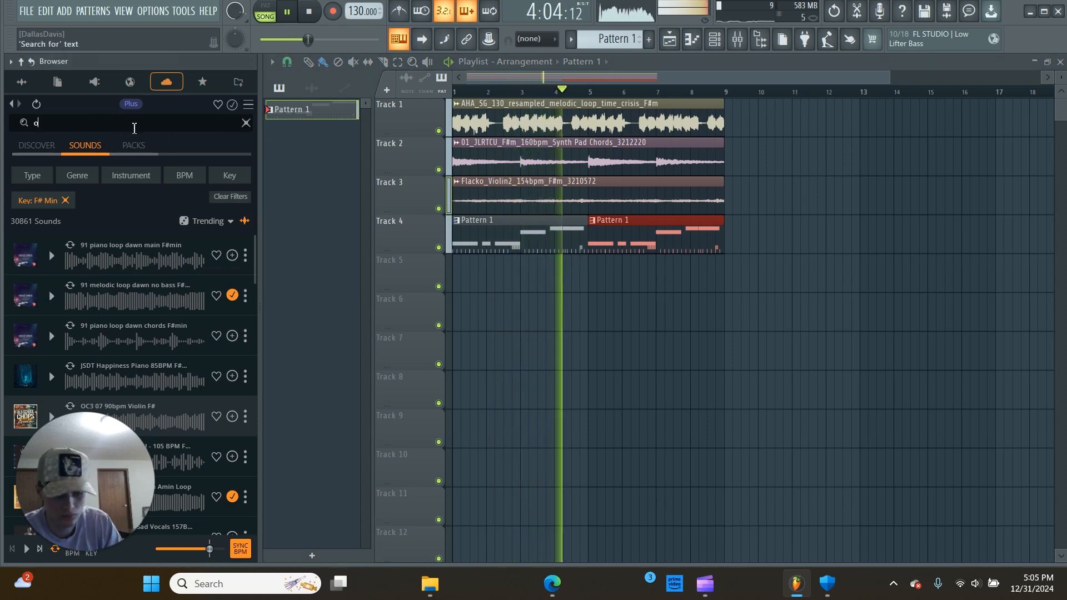
text(pen hi hat murda)
click(65, 200)
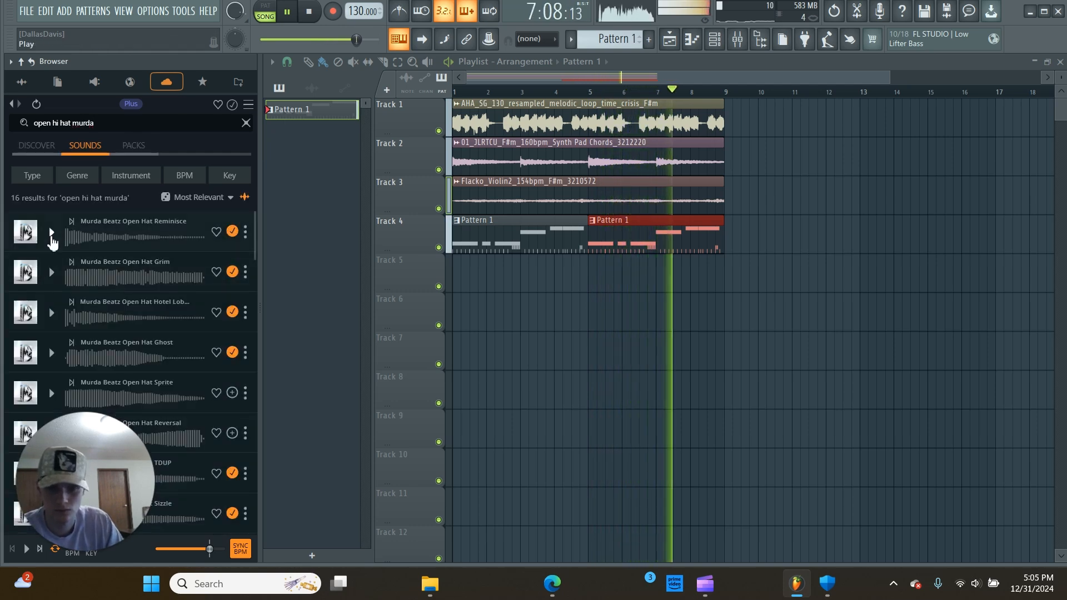
- Replace the 808 Clap channel's sample with Murda Beatz Open Hat Reminisce and add open hat hits in bars 3 and 4
click(714, 47)
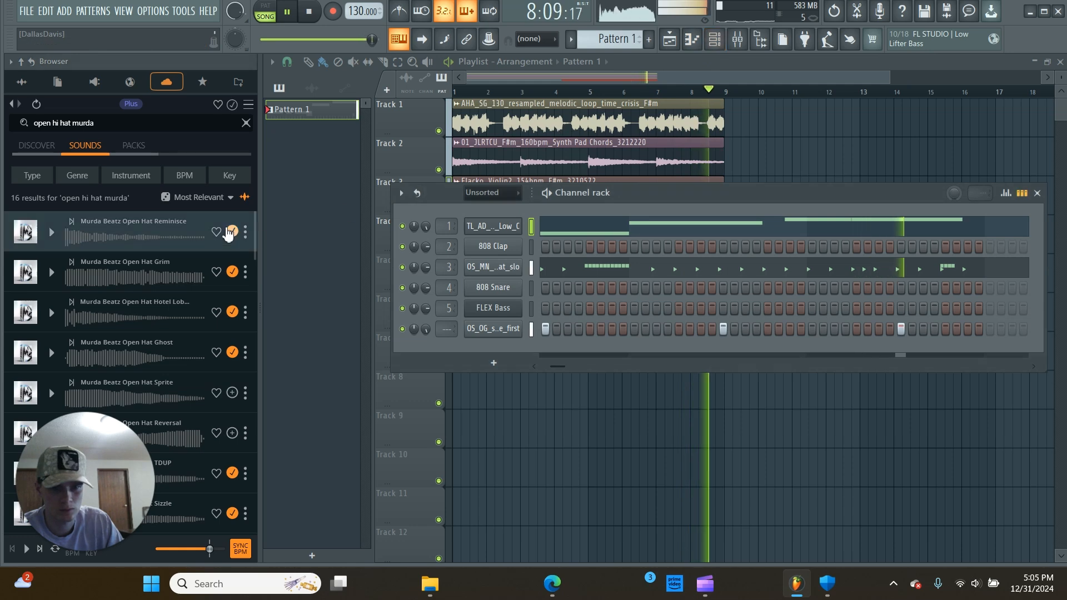
drag(209, 223, 510, 251)
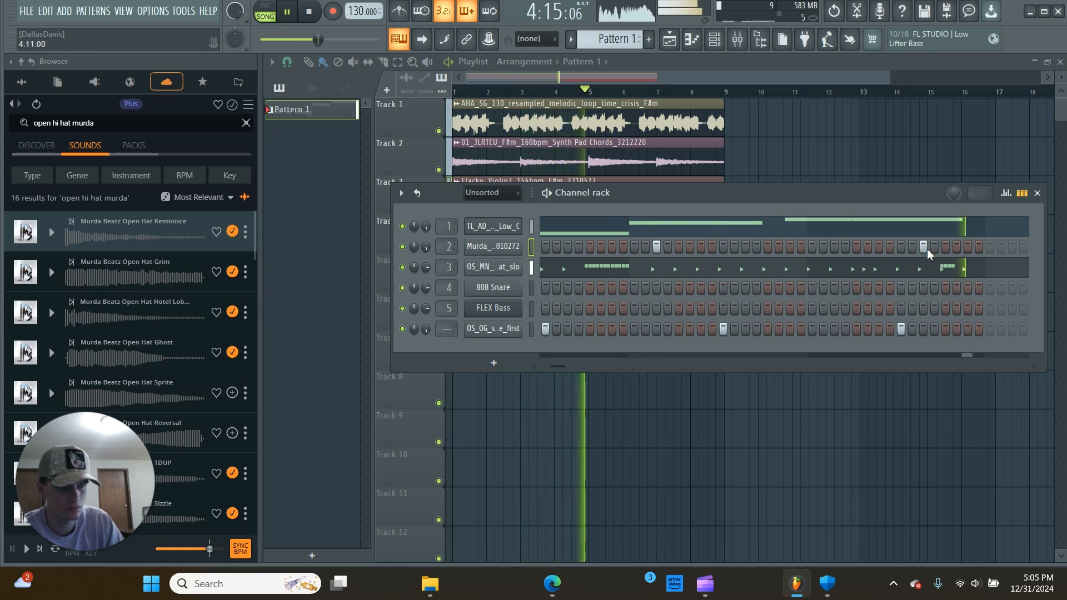
click(757, 47)
click(739, 62)
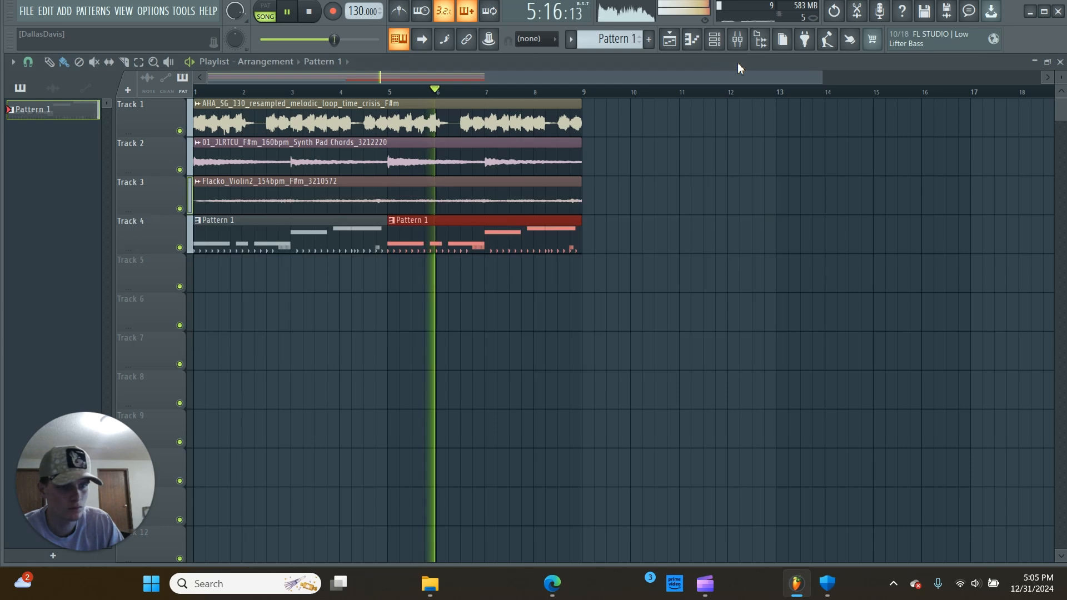
click(756, 48)
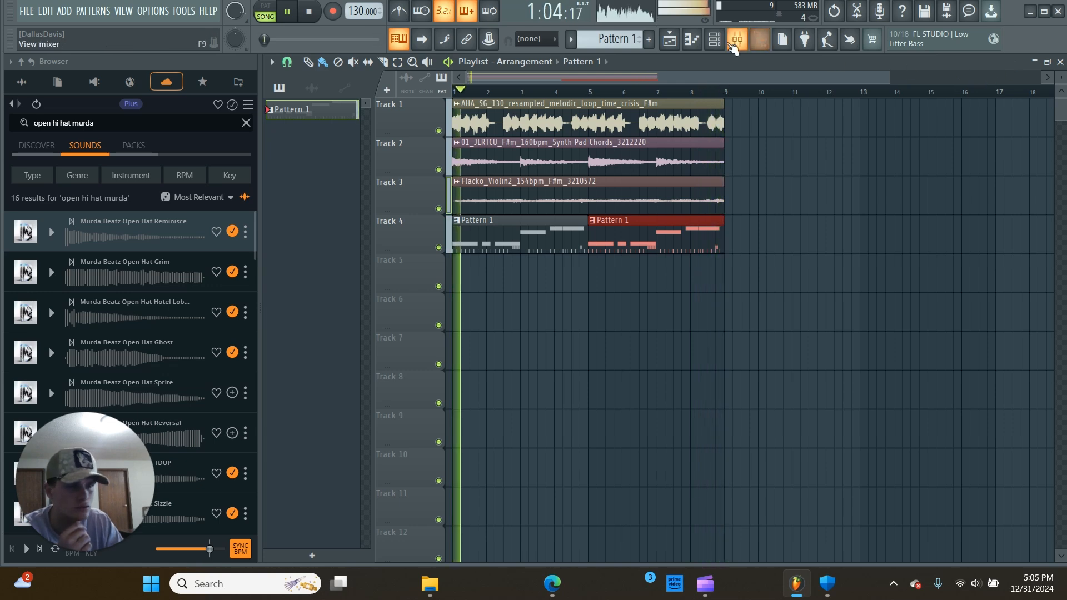
- Delete the unused FLEX Bass and 808 Snare channels from the channel rack
click(714, 39)
right_click(490, 312)
click(556, 457)
click(590, 340)
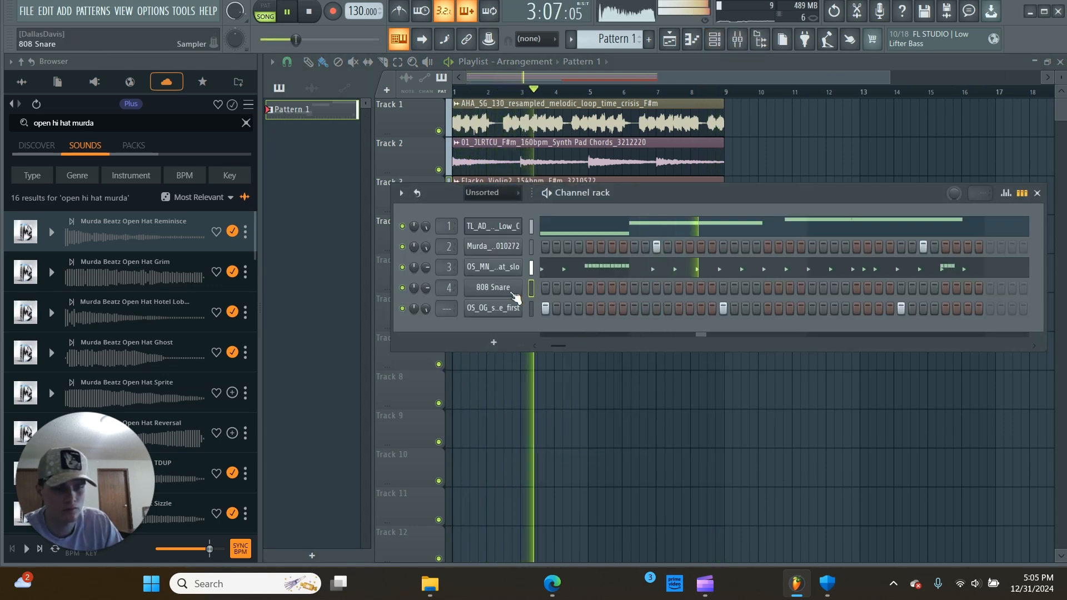
right_click(522, 306)
click(543, 447)
click(599, 340)
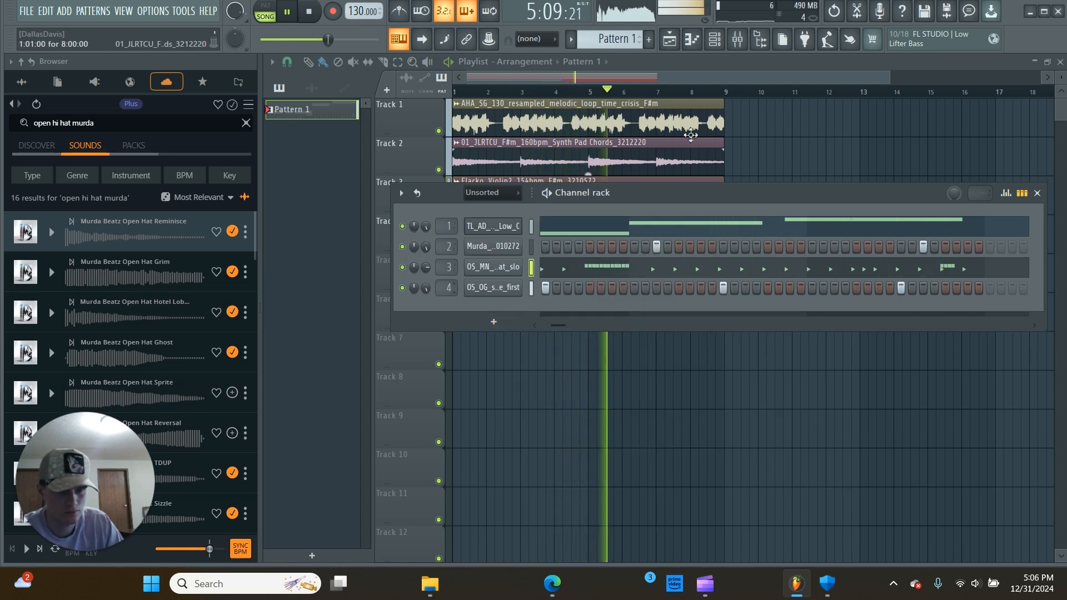
- Lower the master track's volume fader in the mixer and check its Fruity Limiter
click(741, 44)
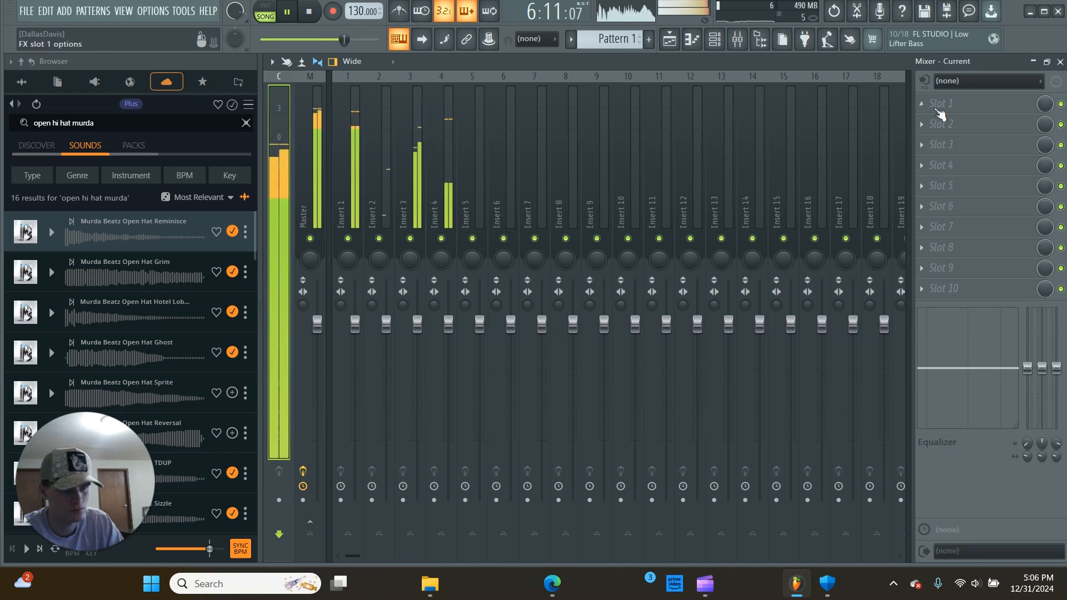
click(931, 111)
click(728, 532)
drag(317, 324, 317, 325)
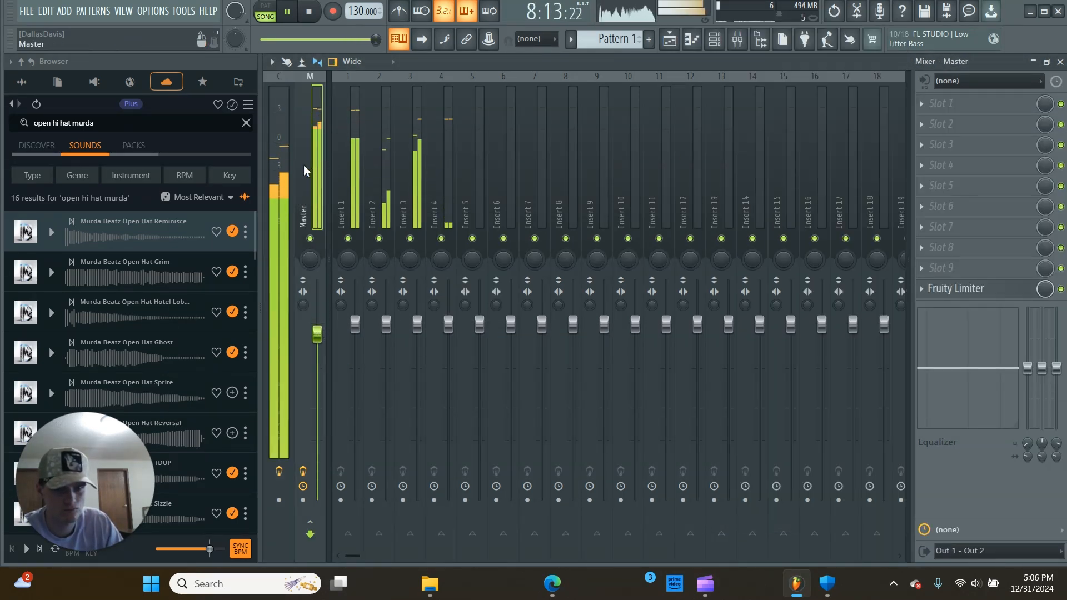
click(951, 294)
click(962, 441)
click(956, 361)
key(Escape)
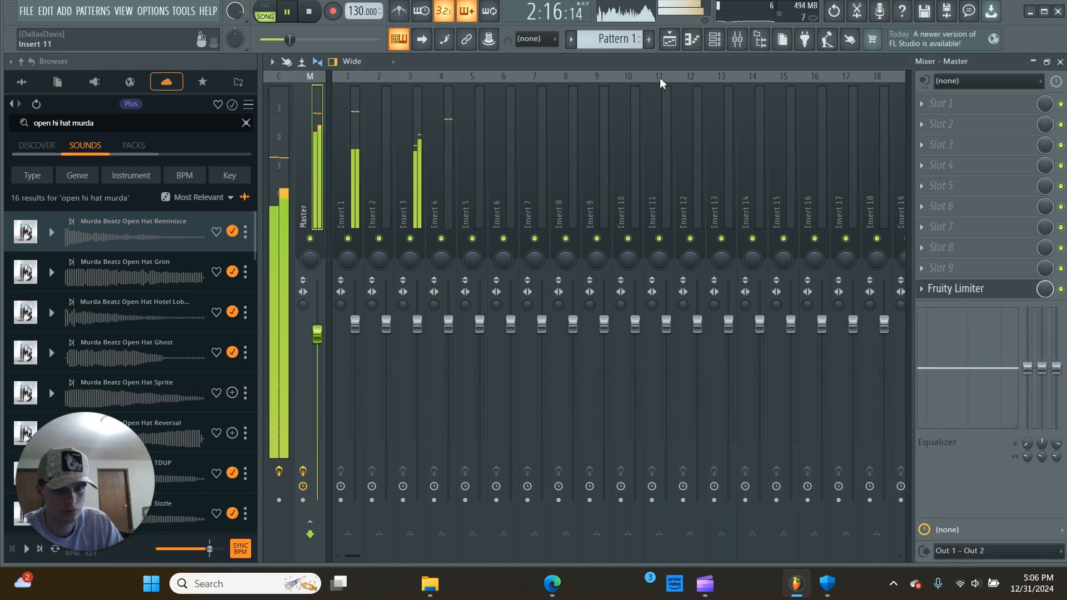
- Bring up the mixer track of the TL_AD_808_OneShot_Low_C channel and adjust the stereo separation of Insert 1
click(716, 40)
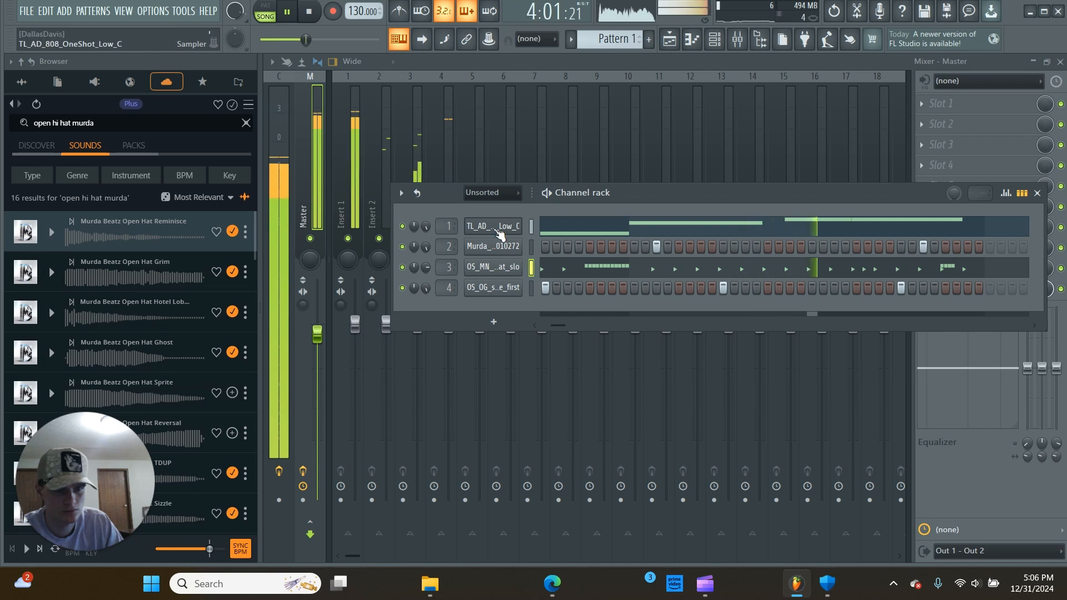
click(497, 226)
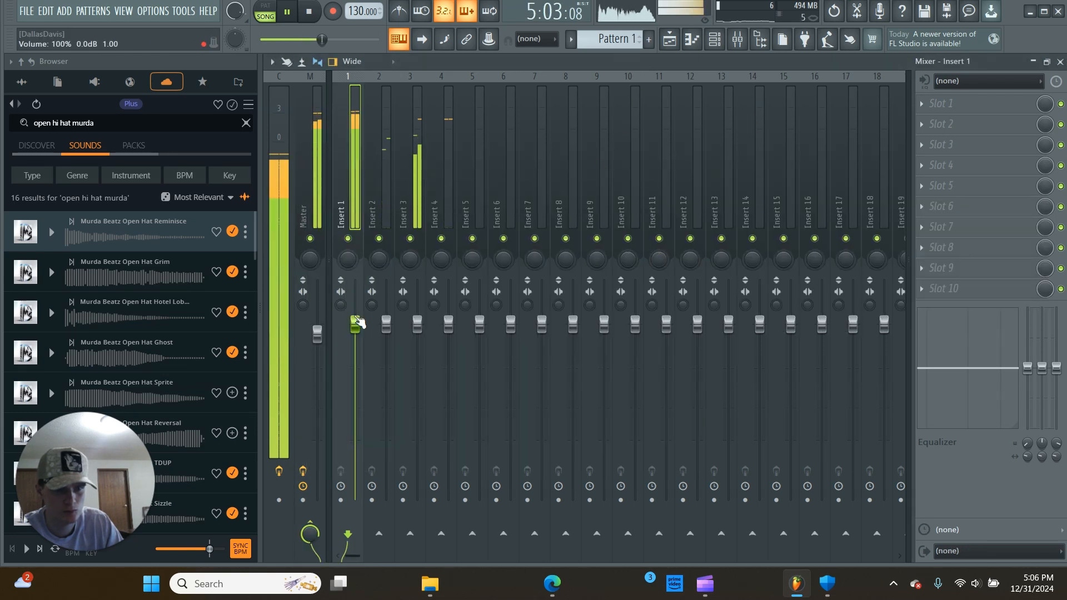
- Load Fruity Compressor into slot 1 of Insert 4 and set its gain to 2.0 dB
click(402, 211)
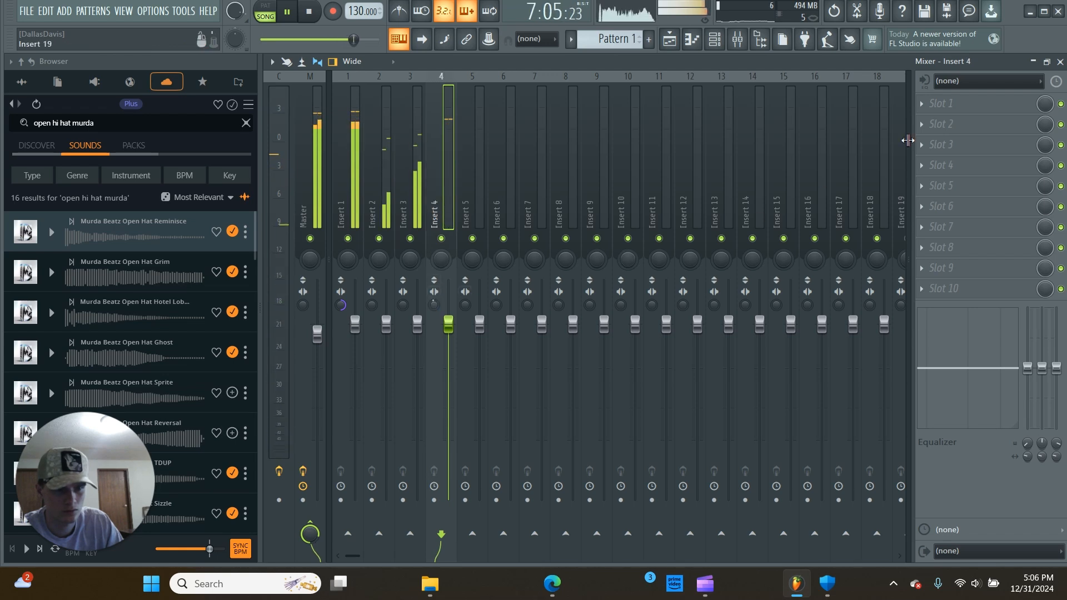
click(958, 105)
click(756, 210)
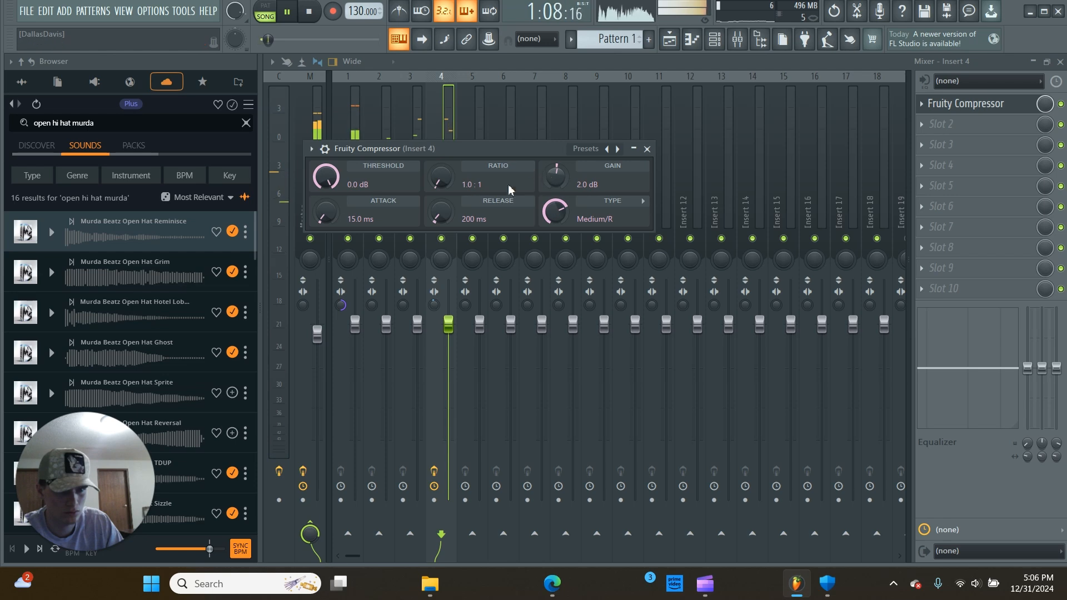
click(582, 65)
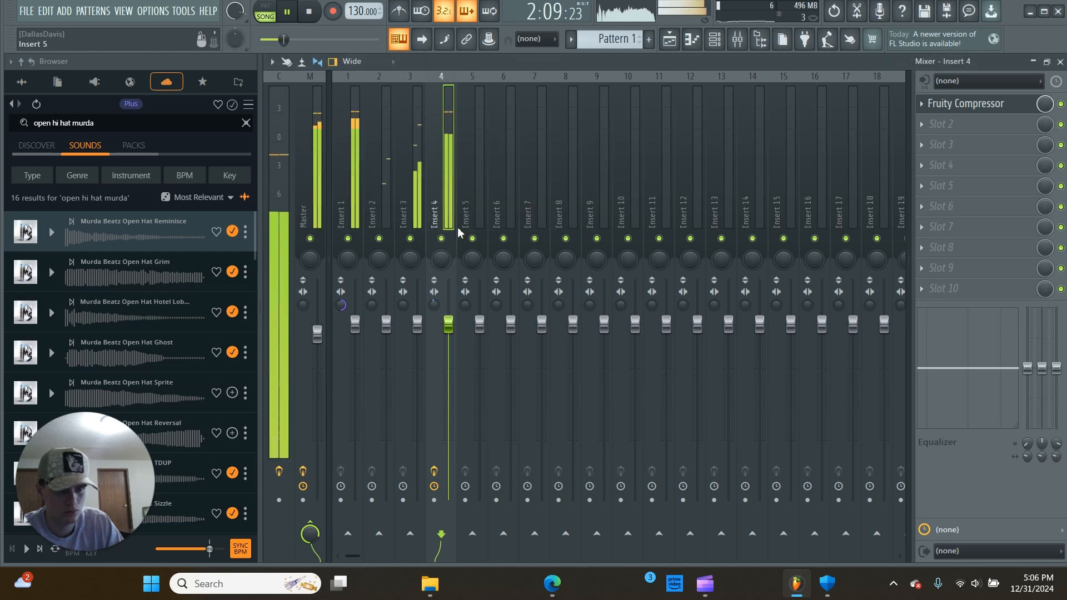
- Load Fruity Compressor into slot 1 of Insert 3
click(411, 228)
click(952, 105)
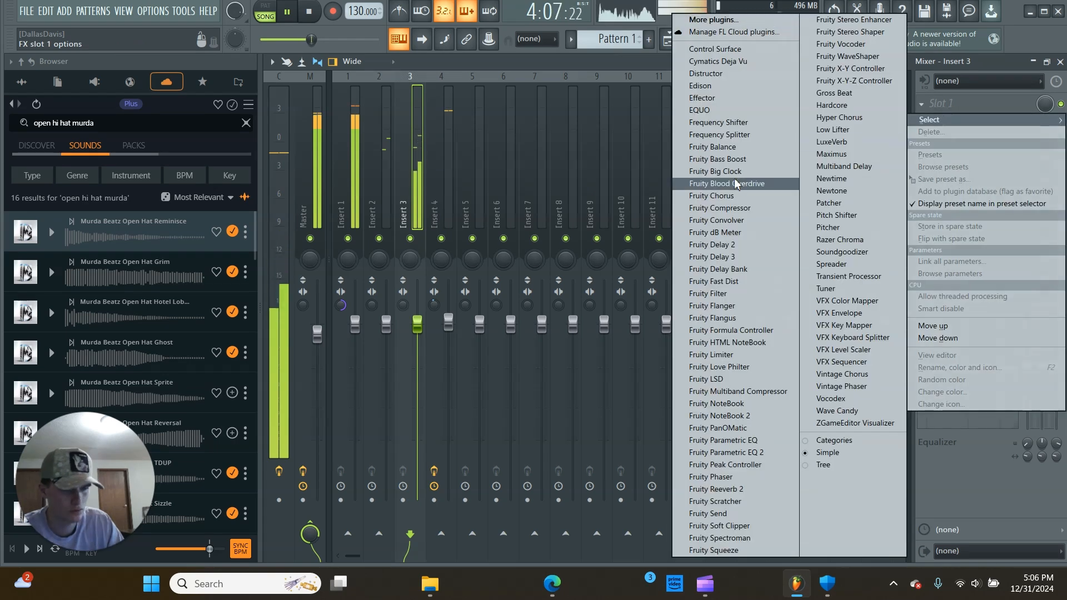
click(721, 209)
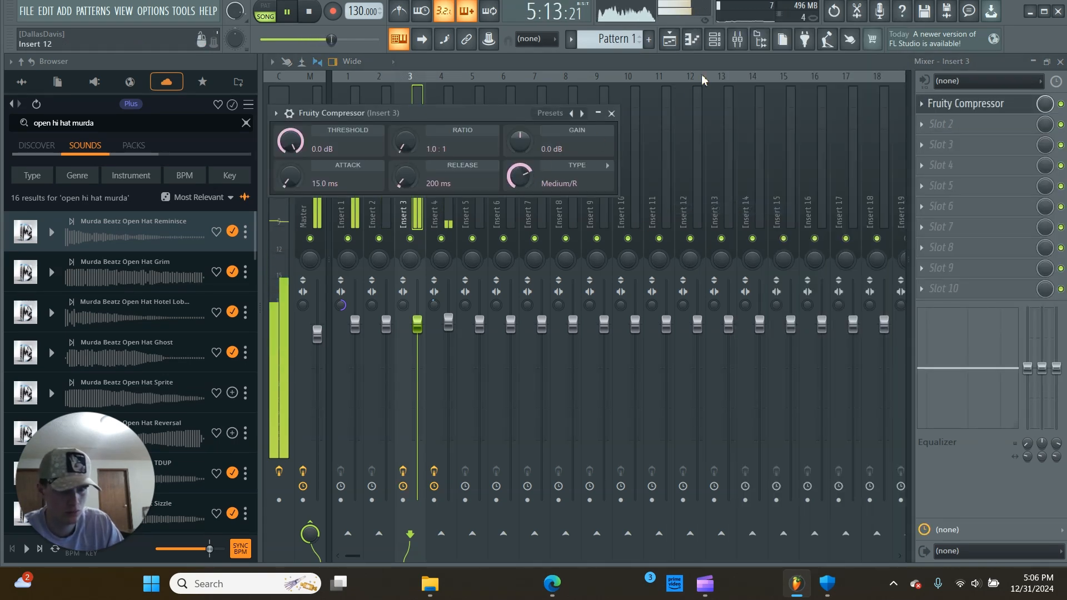
click(715, 64)
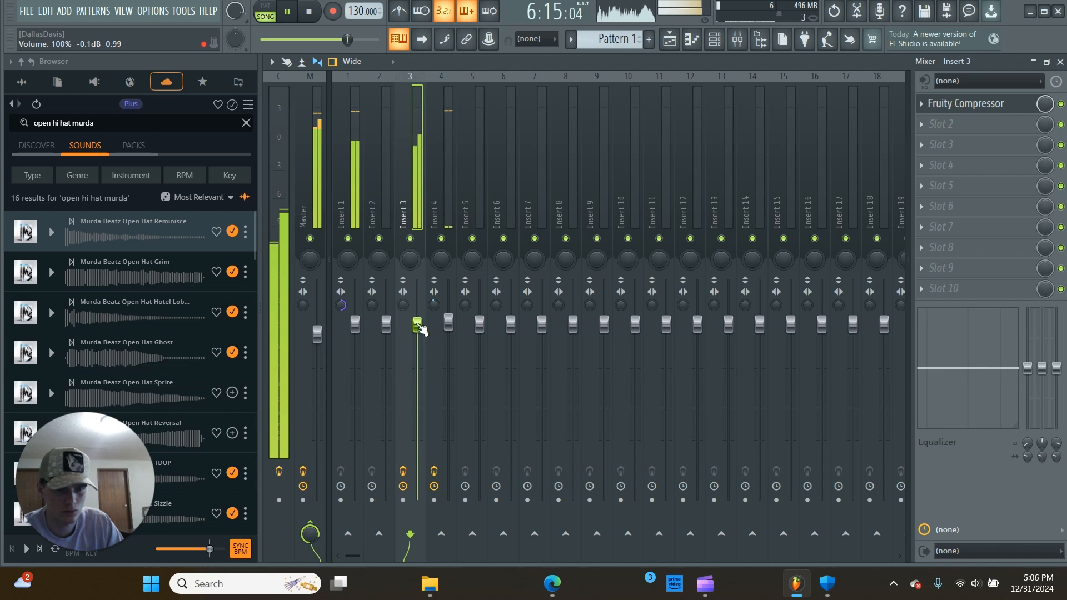
- Load Fruity Reeverb 2 into slot 1 and Fruity Compressor into slot 2 of Insert 2
click(377, 214)
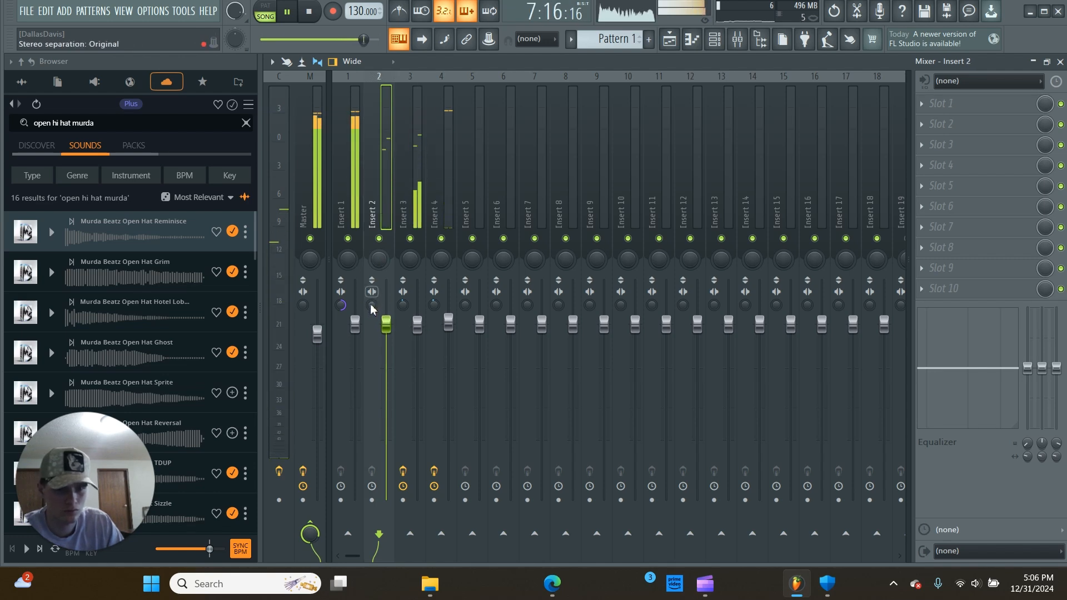
click(959, 104)
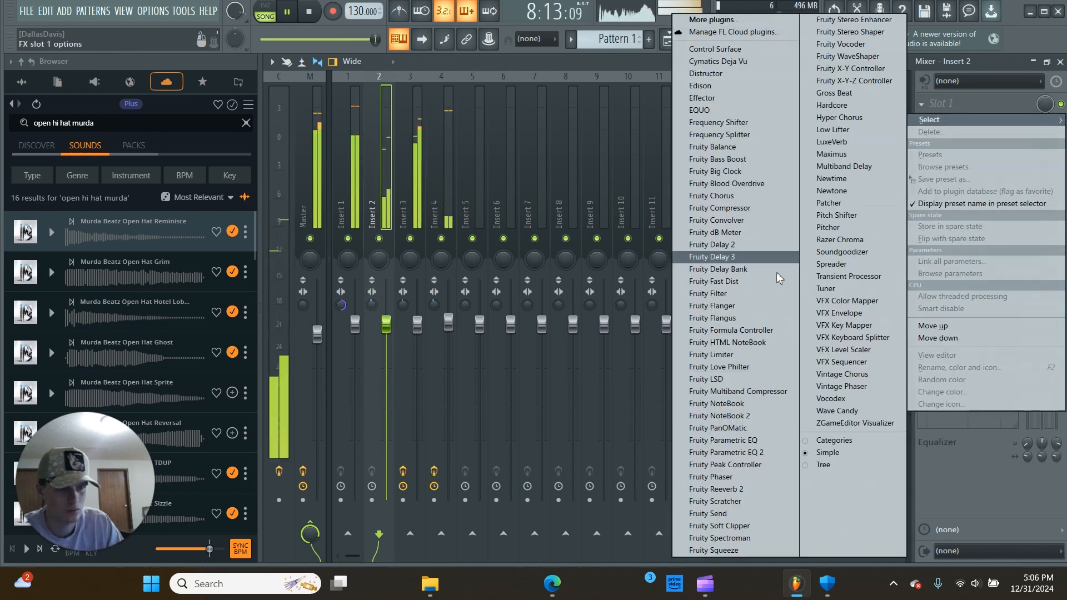
click(743, 488)
click(678, 220)
click(705, 258)
click(959, 126)
click(722, 208)
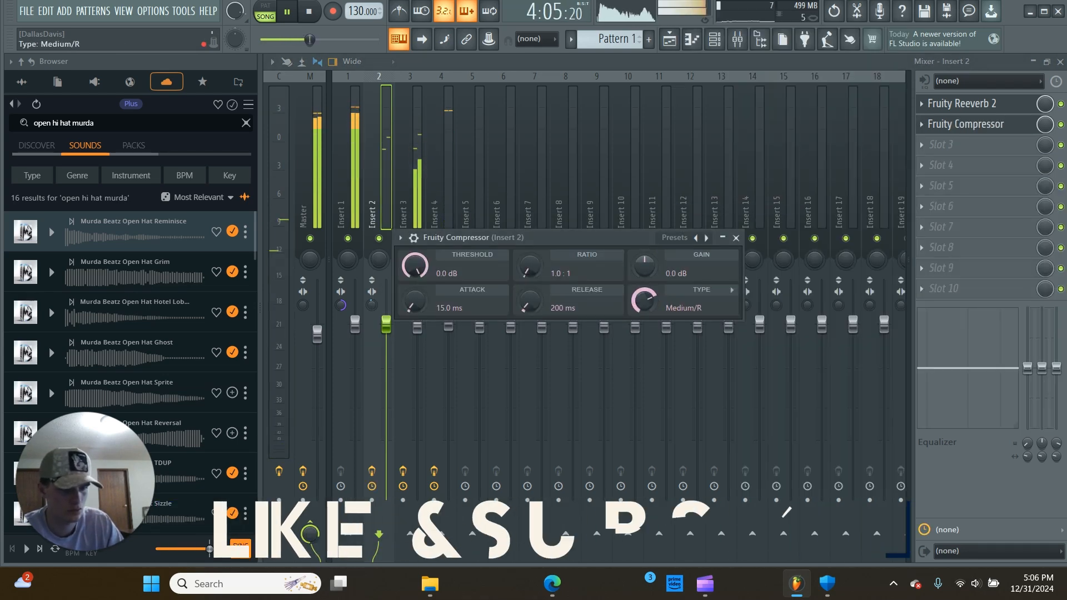
- Select all the clips on Tracks 1 to 4 in the playlist and move them to start at bar 9
click(669, 39)
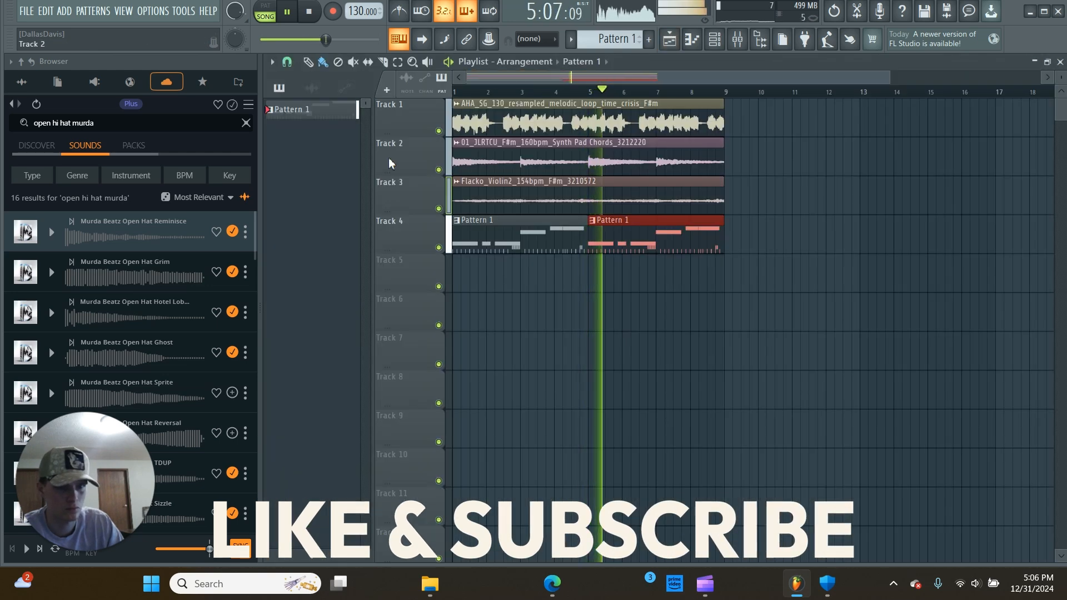
drag(783, 111, 455, 251)
drag(527, 116, 802, 115)
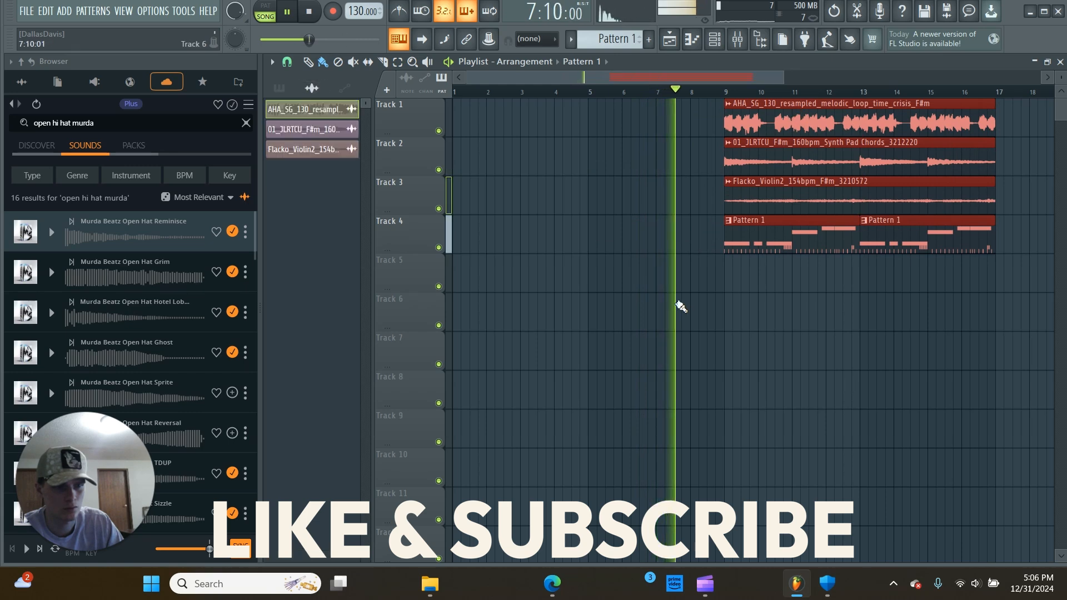
- Copy only the AHA_SG_130 melodic loop clip to bar 1 of Track 1 as an intro and stop playback
drag(677, 294, 812, 331)
drag(813, 117, 421, 107)
click(311, 11)
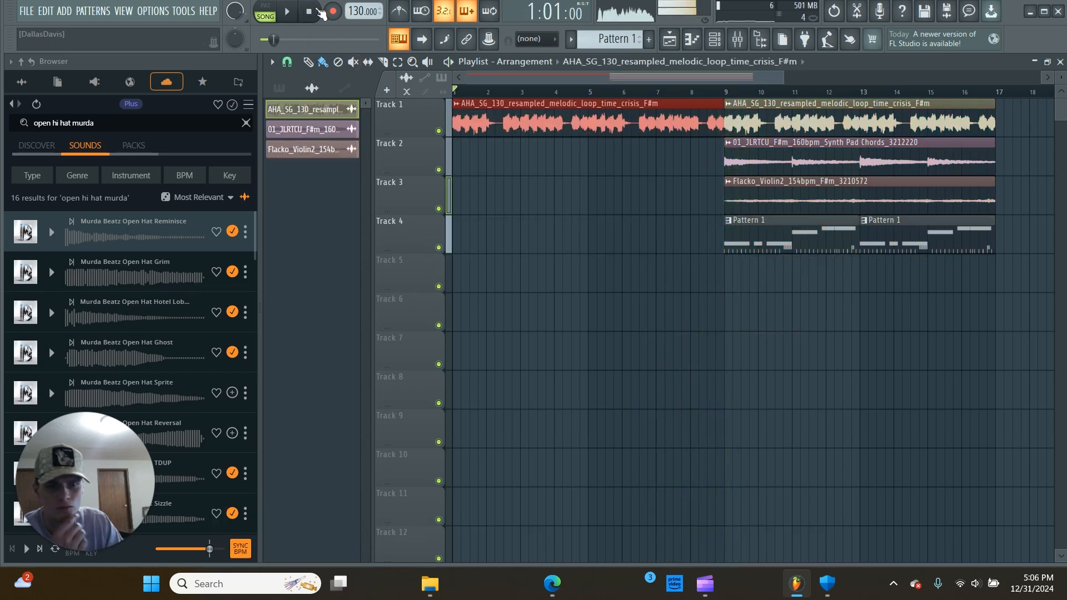
- Place the recent file "IMG Prod tag fade Soibean on da track" on Track 5 from late bar 6 and open its level adjustment settings
click(42, 89)
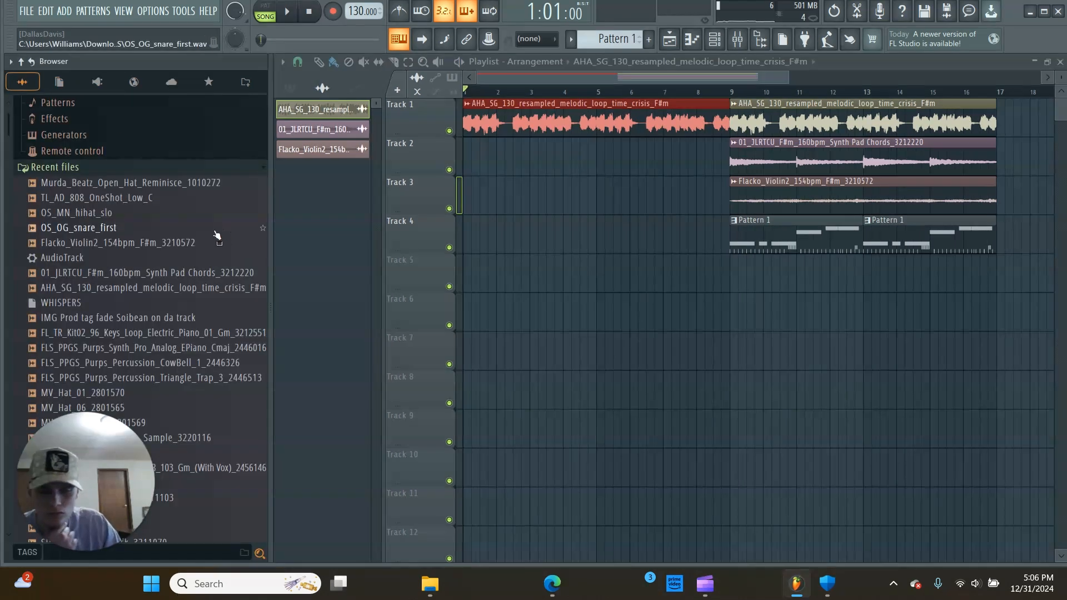
drag(181, 323, 711, 275)
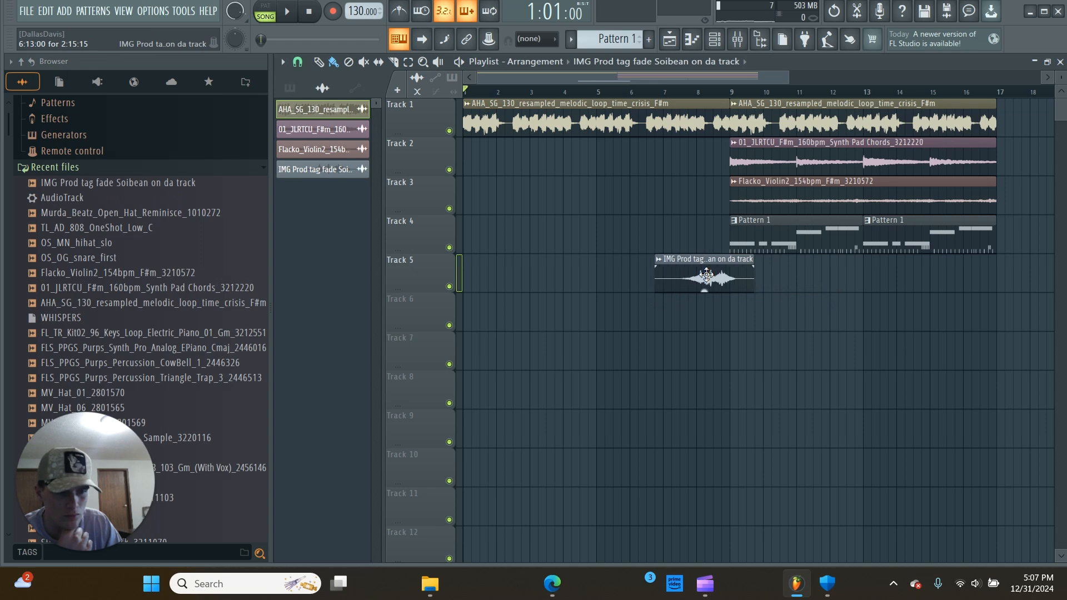
double_click(724, 274)
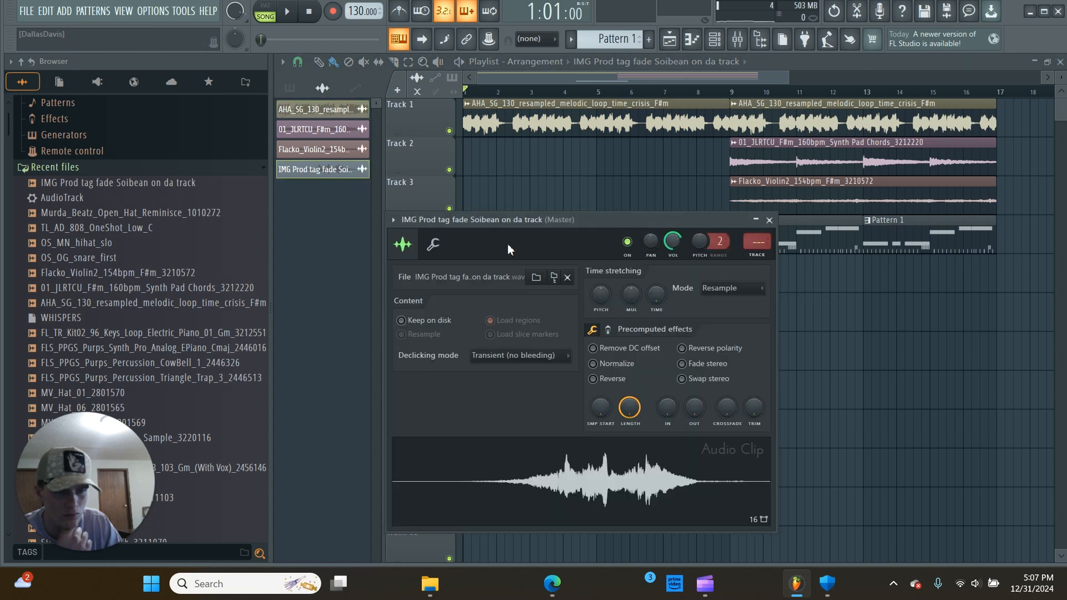
click(433, 245)
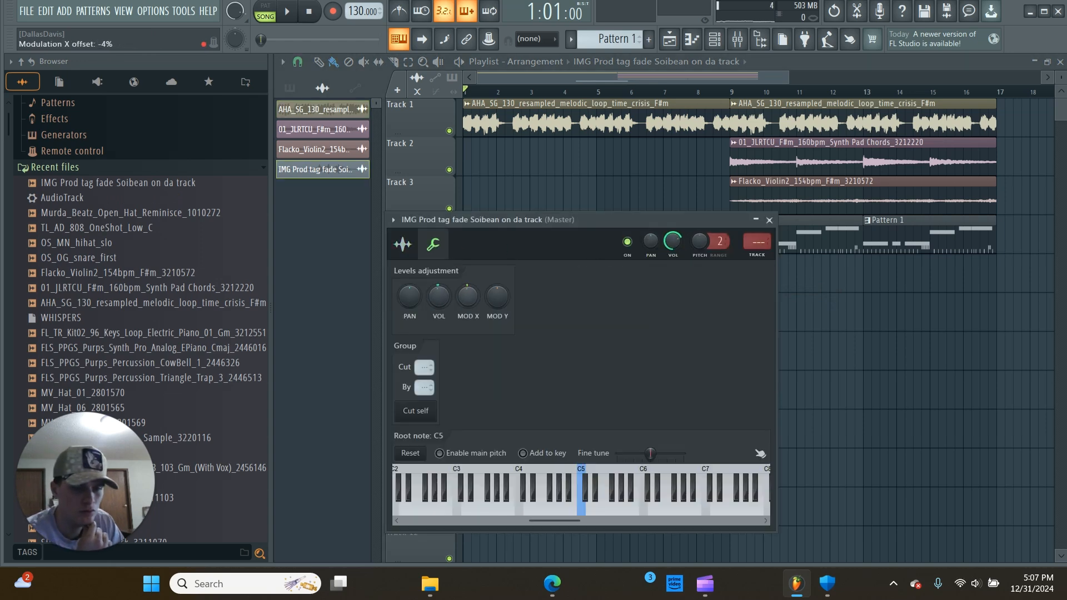
- Add a fade-in and a fade-out to the intro melodic loop clip on Track 1 during playback
click(651, 92)
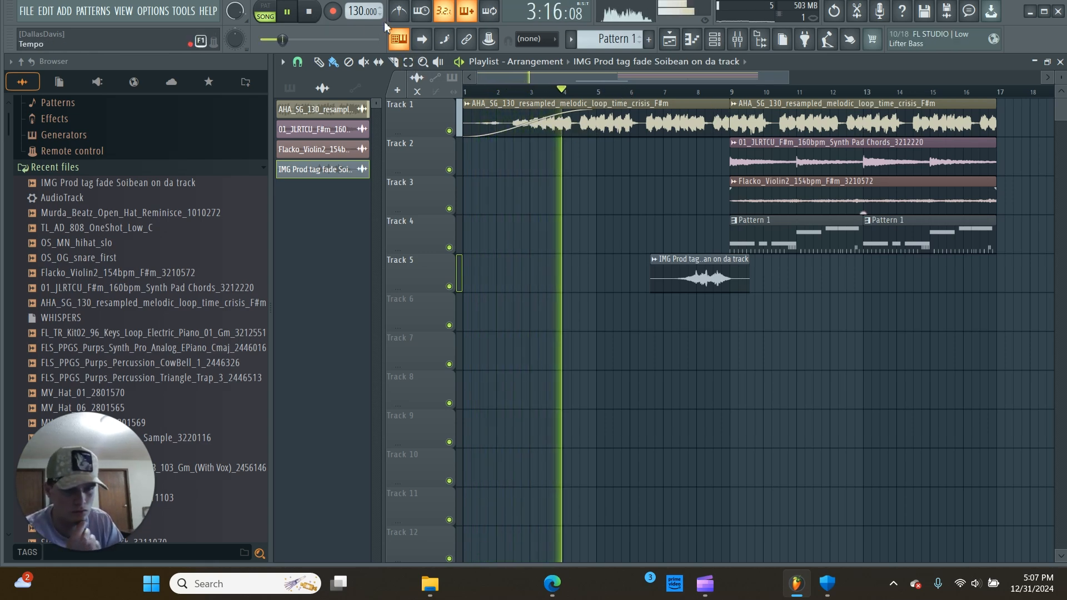
drag(721, 113, 654, 122)
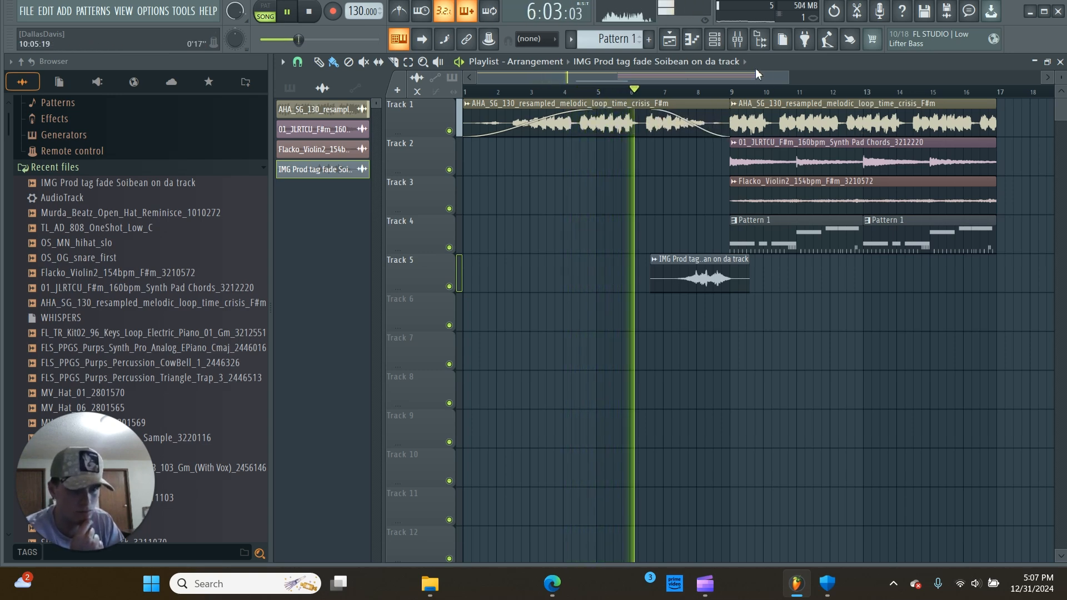
drag(753, 73, 795, 72)
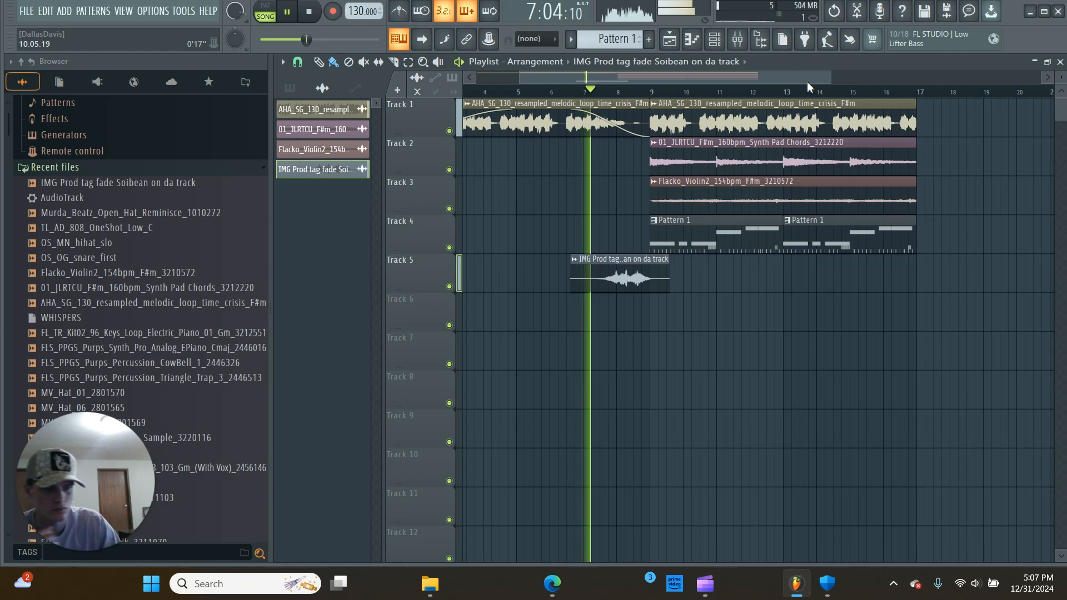